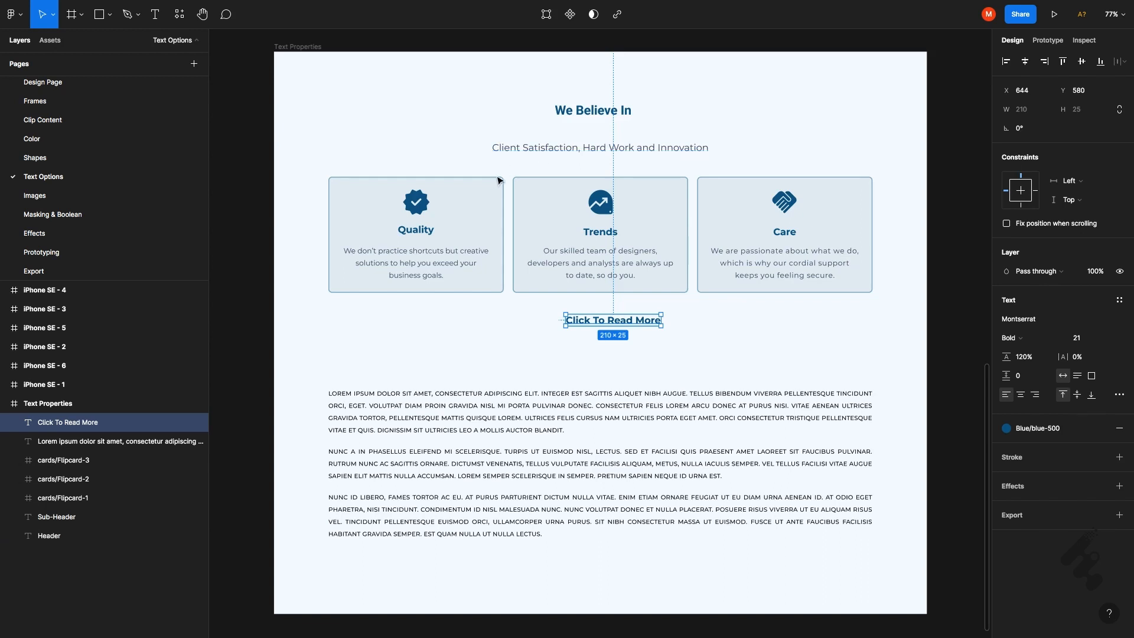
Step: Add a text layer reading "dfbhdsbfsdc" with two trailing line breaks above the Quality card, and delete that layer
left_click(152, 21)
key("Return")
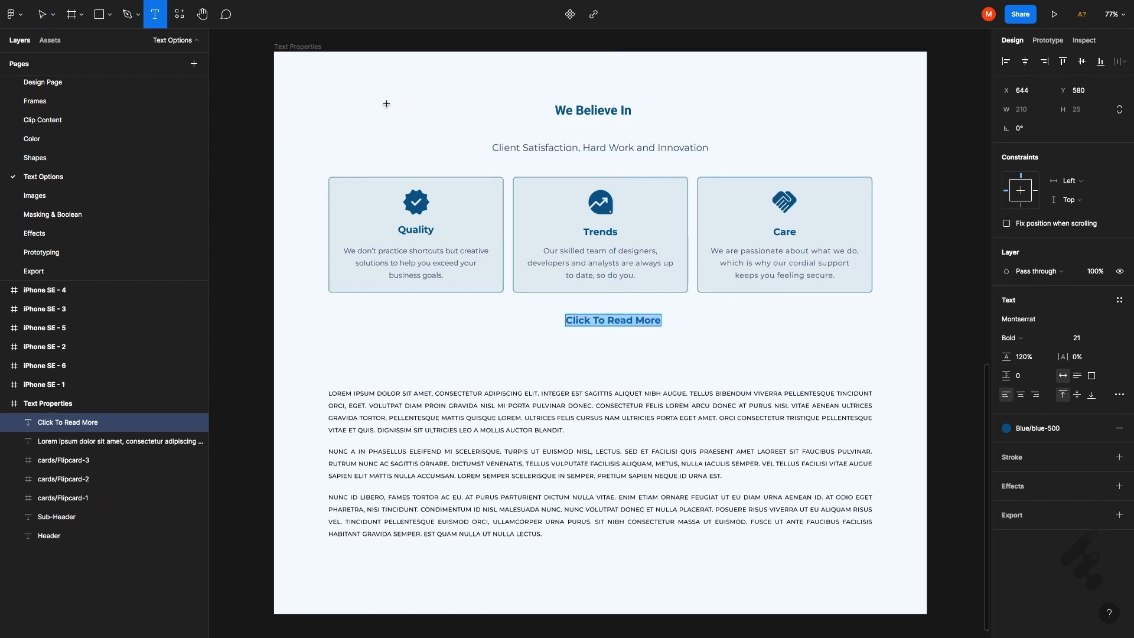
left_click(330, 76)
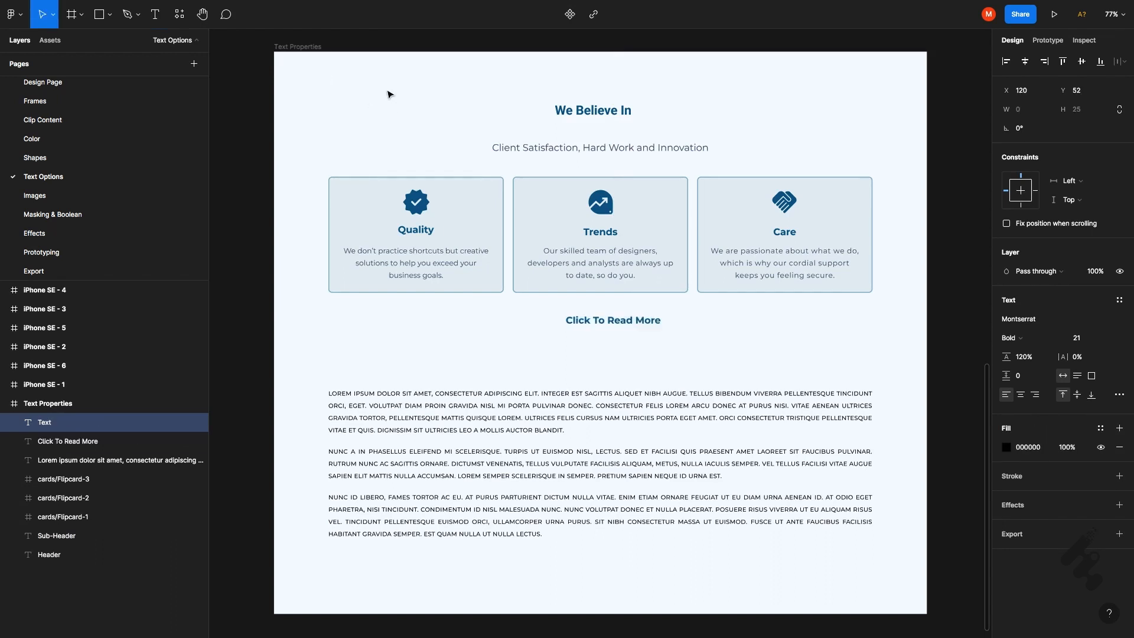
type("dfbhdsbfsd")
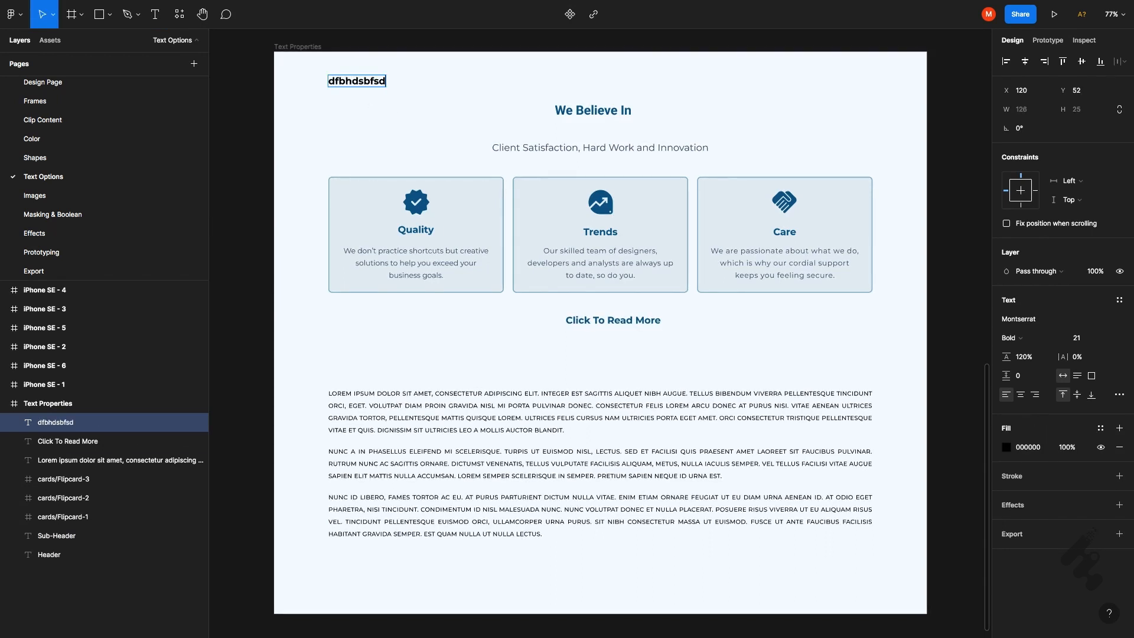
type("c")
key("Return")
key("Return")
key("Escape")
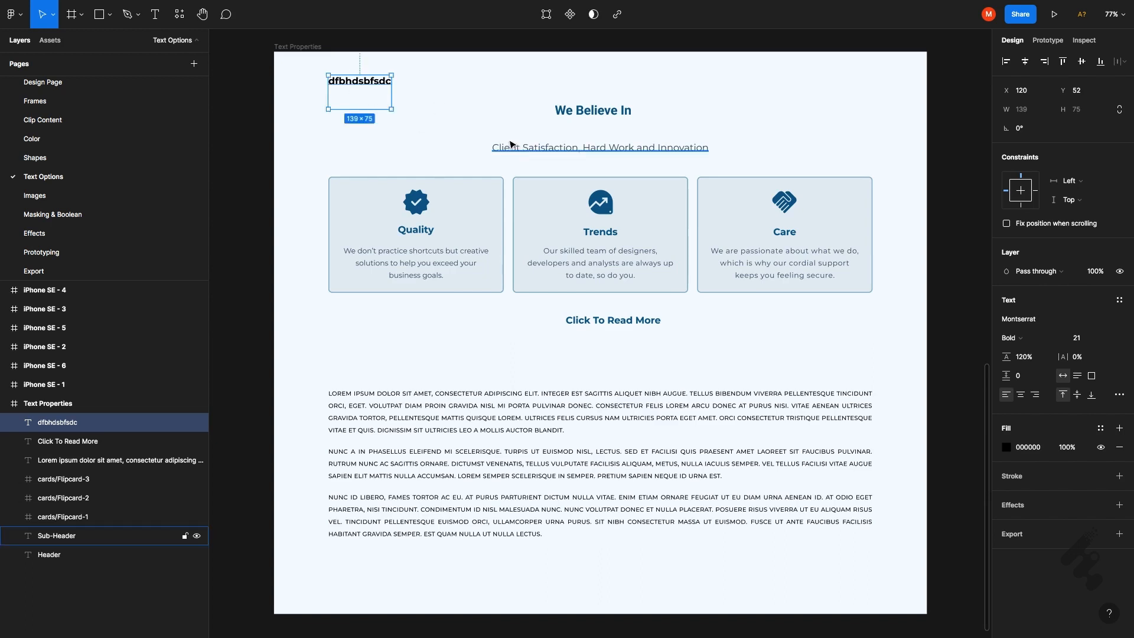
key("Delete")
Step: Look through the font families available for the "Click To Read More" text
left_click(647, 325)
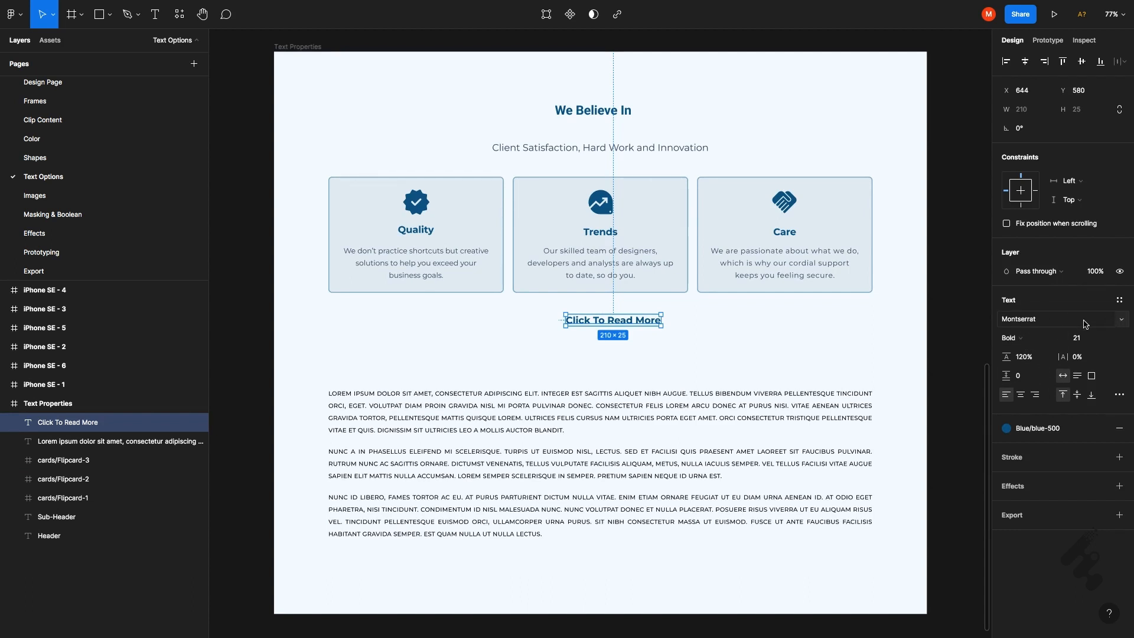
left_click(1122, 326)
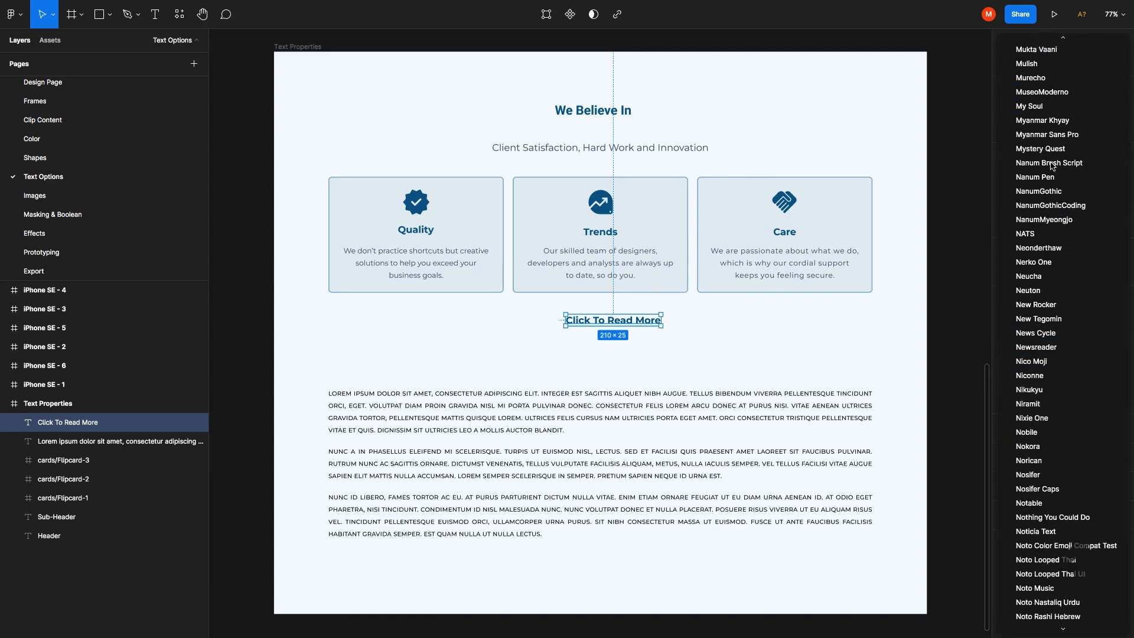
scroll(1057, 354, "up", 10)
left_click(965, 217)
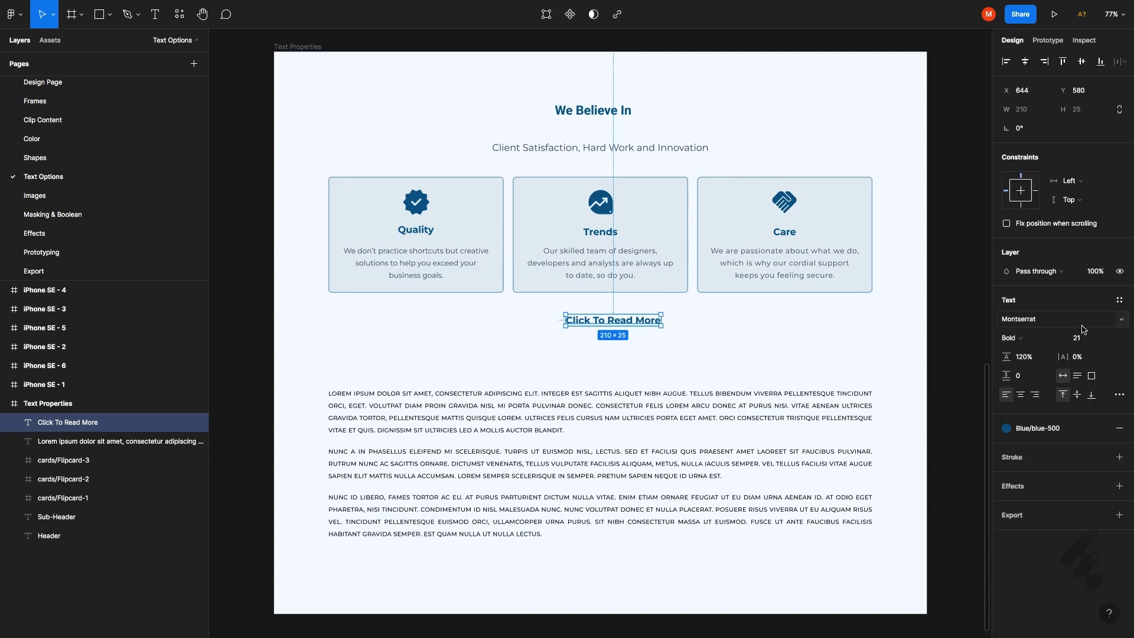
Step: Try the Sanchez font on the "Click To Read More" text and undo the font change
left_click(1049, 320)
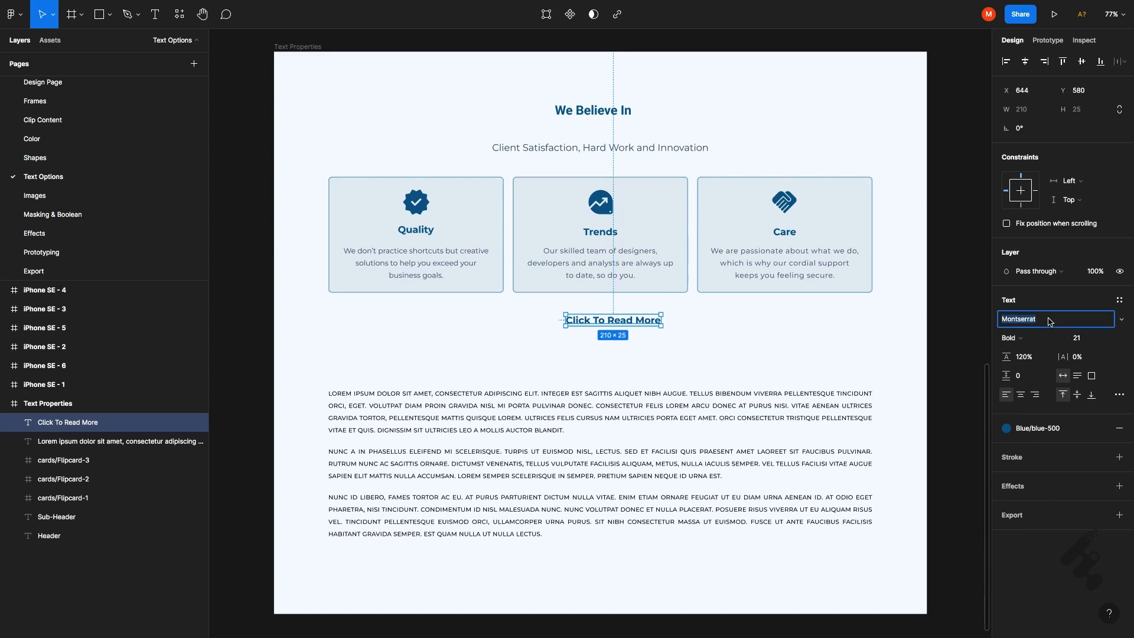
type("San")
key("Return")
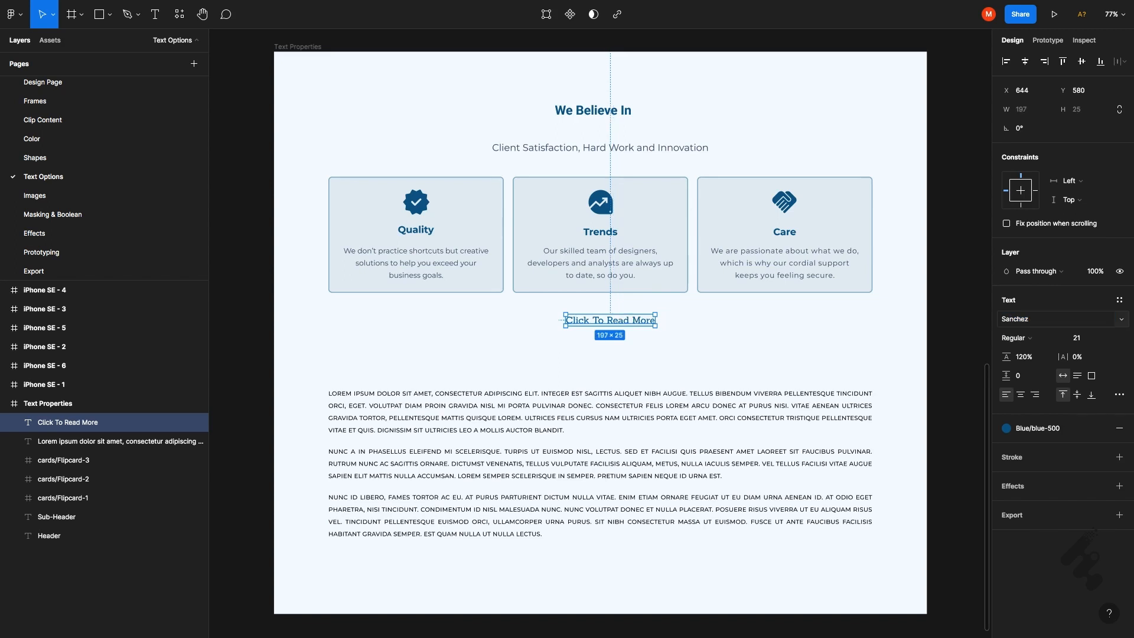
key("ctrl+z")
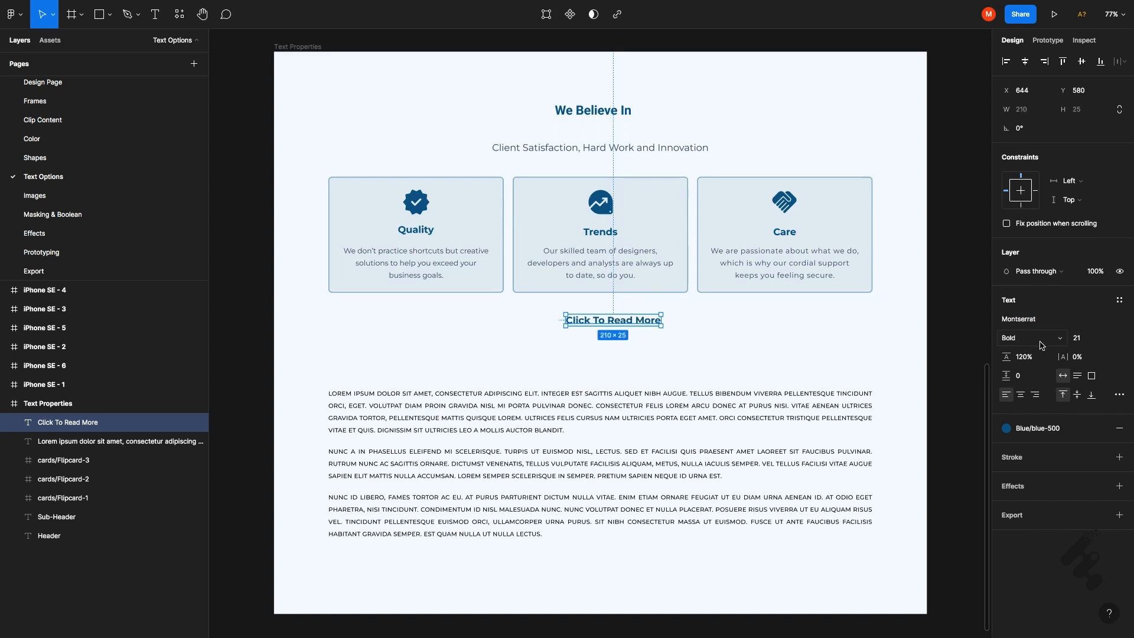
Step: Look through the font weights and preset font sizes available for the "Click To Read More" text
left_click(1045, 337)
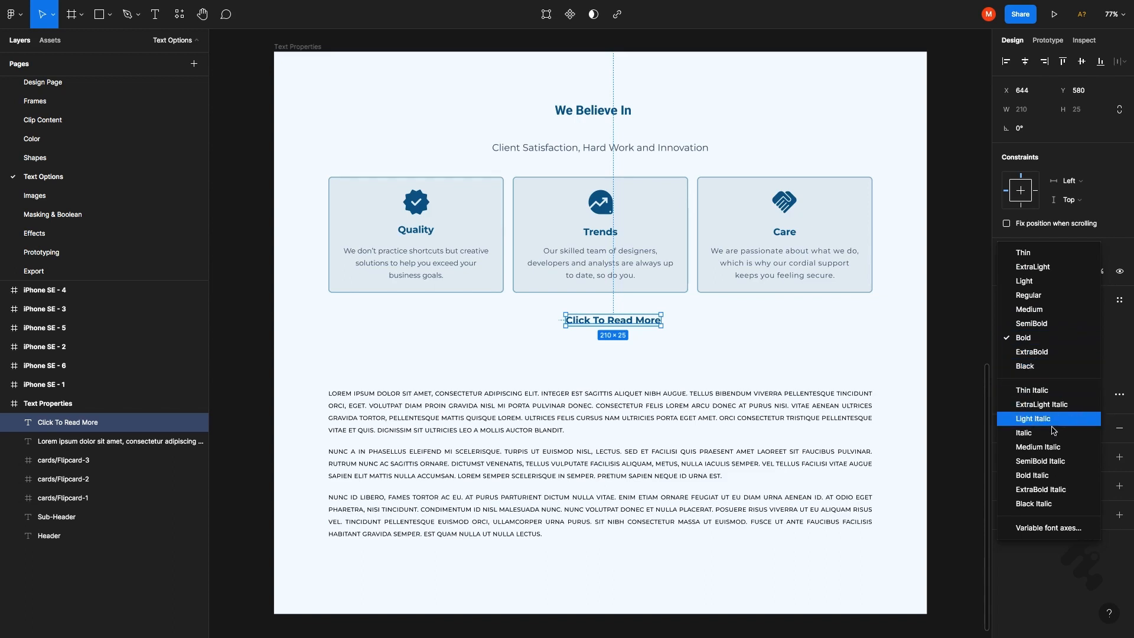
left_click(959, 353)
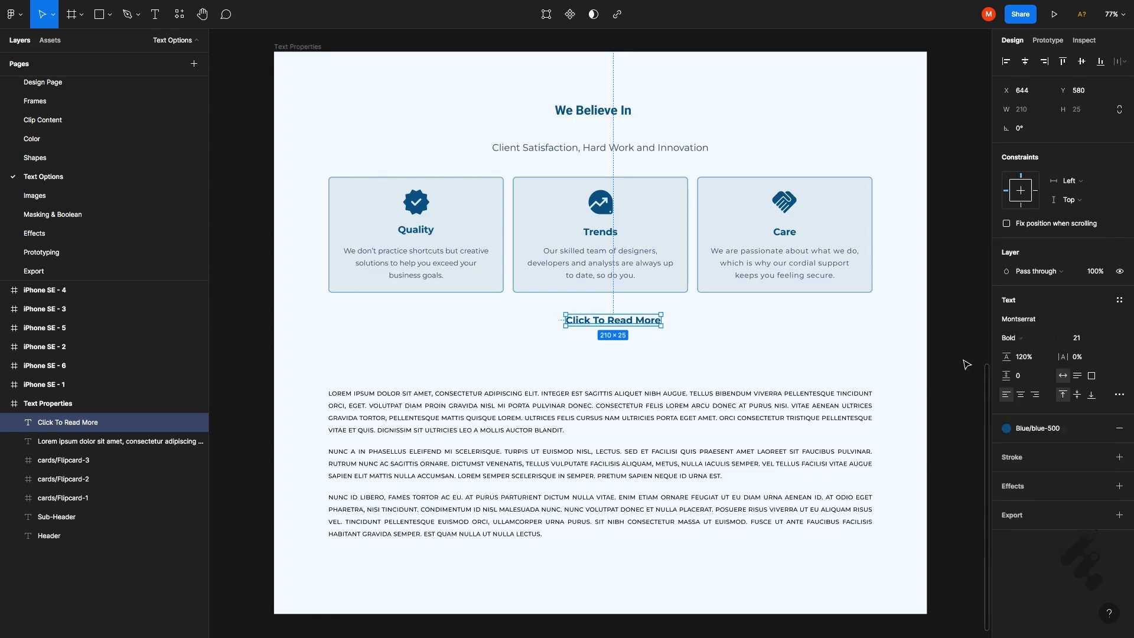
left_click(1106, 338)
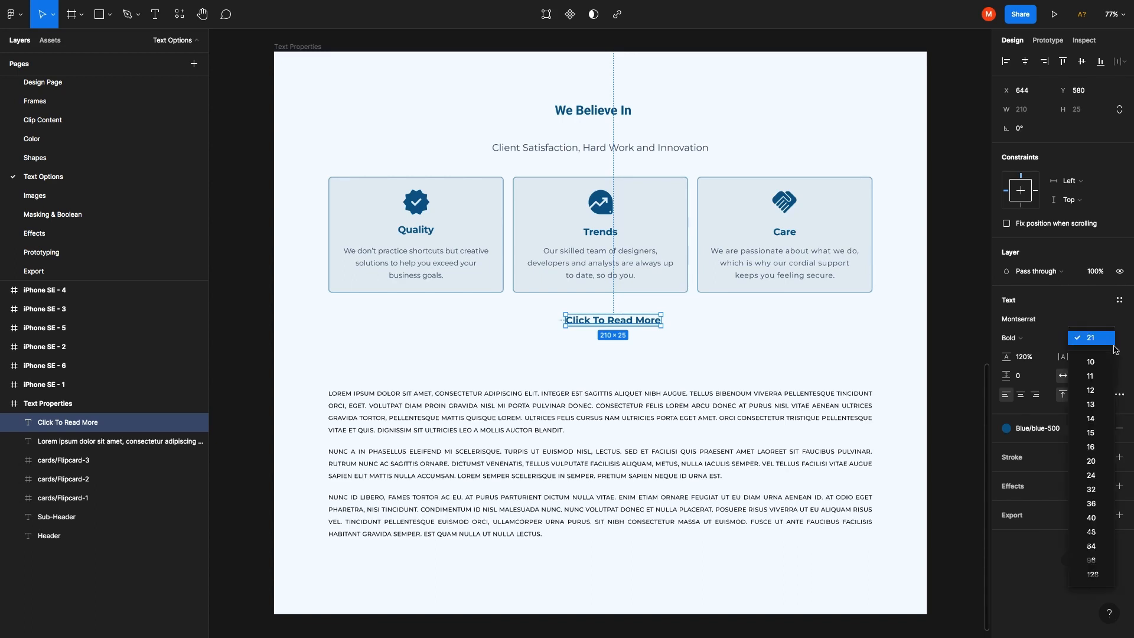
left_click(1075, 323)
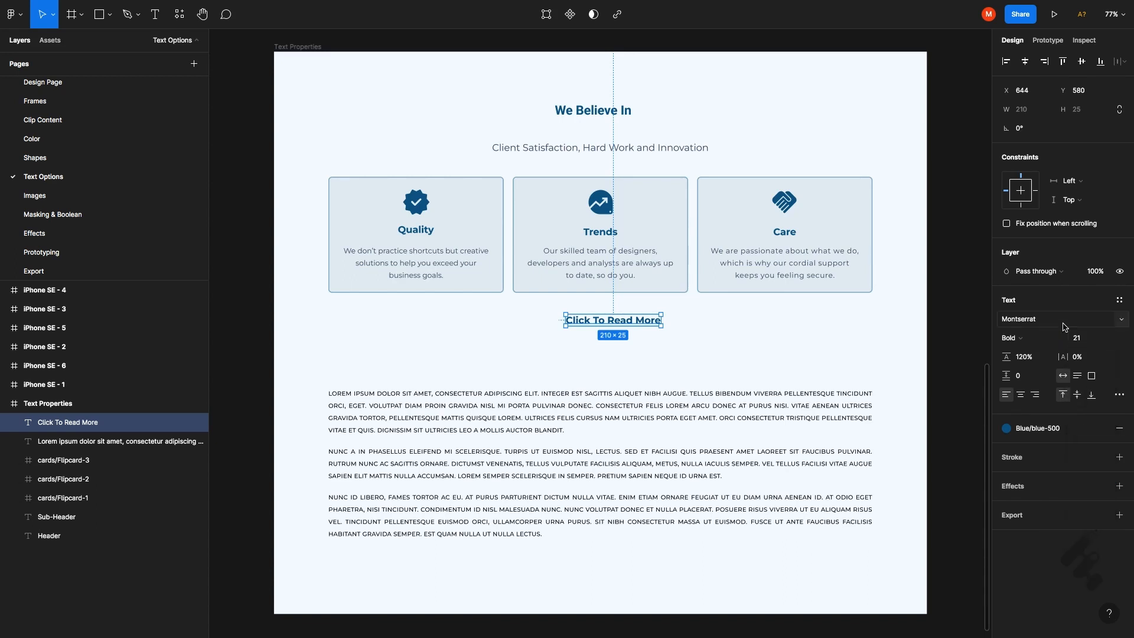
Step: Try a font size of 16 on the "Click To Read More" text and undo the size change
left_click(1083, 343)
key("Return")
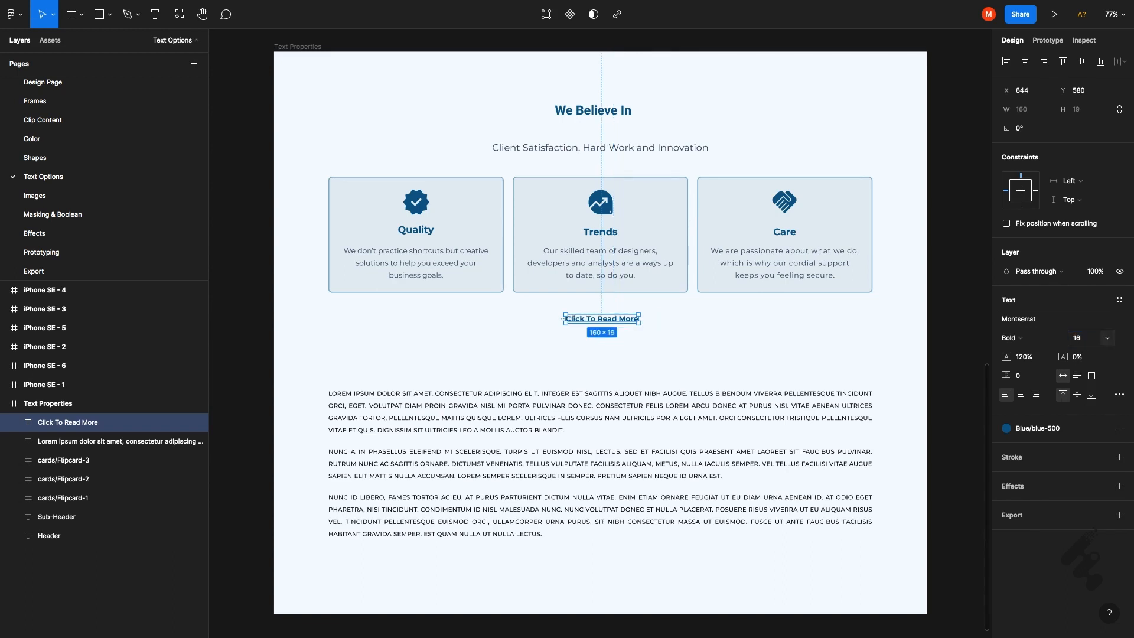
key("ctrl+z")
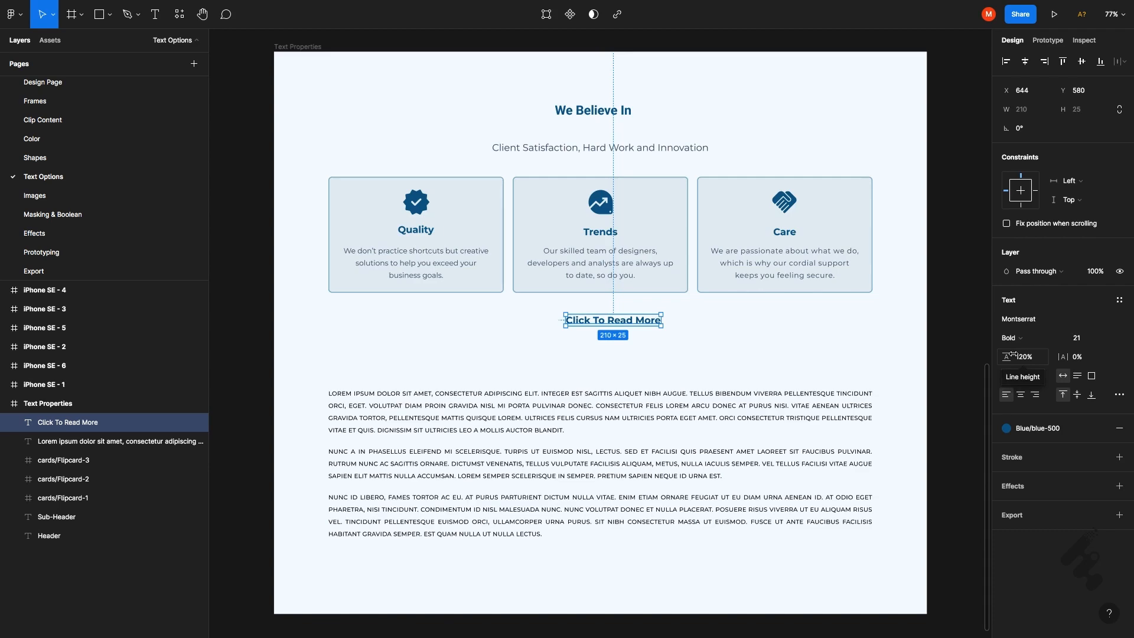
Step: Try a line height of 200% on the lorem ipsum paragraphs and undo the change
left_click(605, 415)
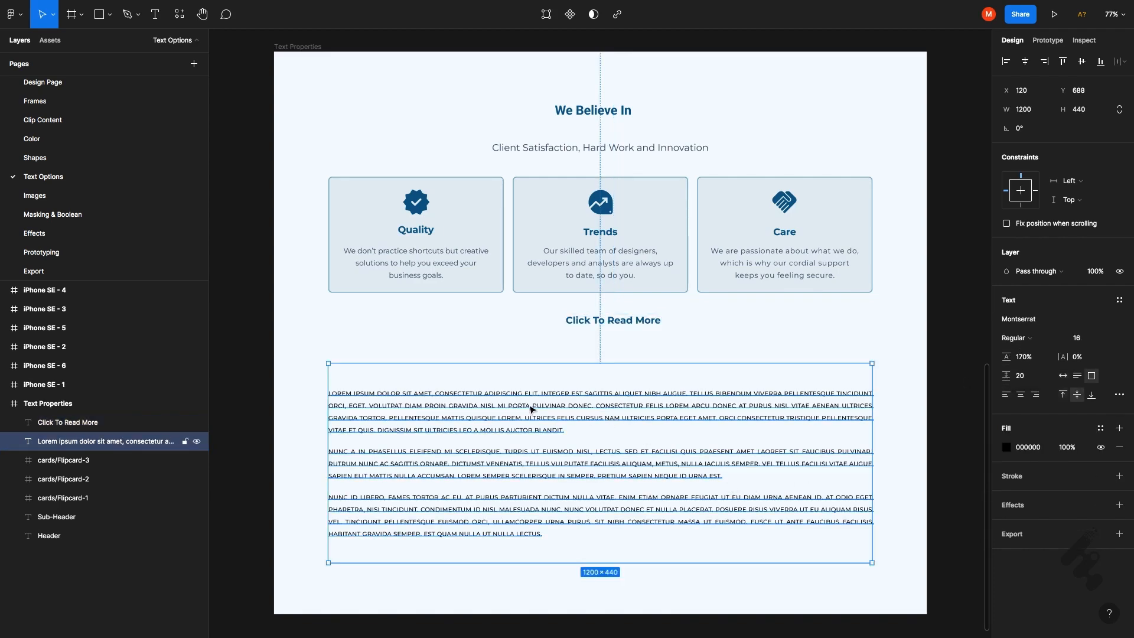
left_click(1031, 360)
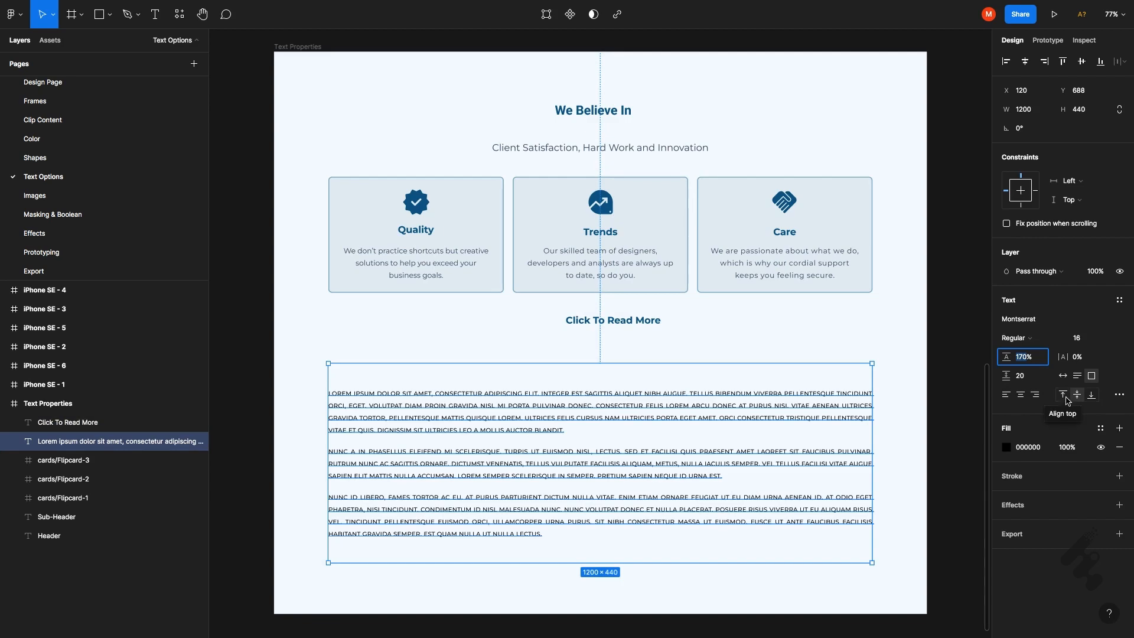
type("20")
key("Return")
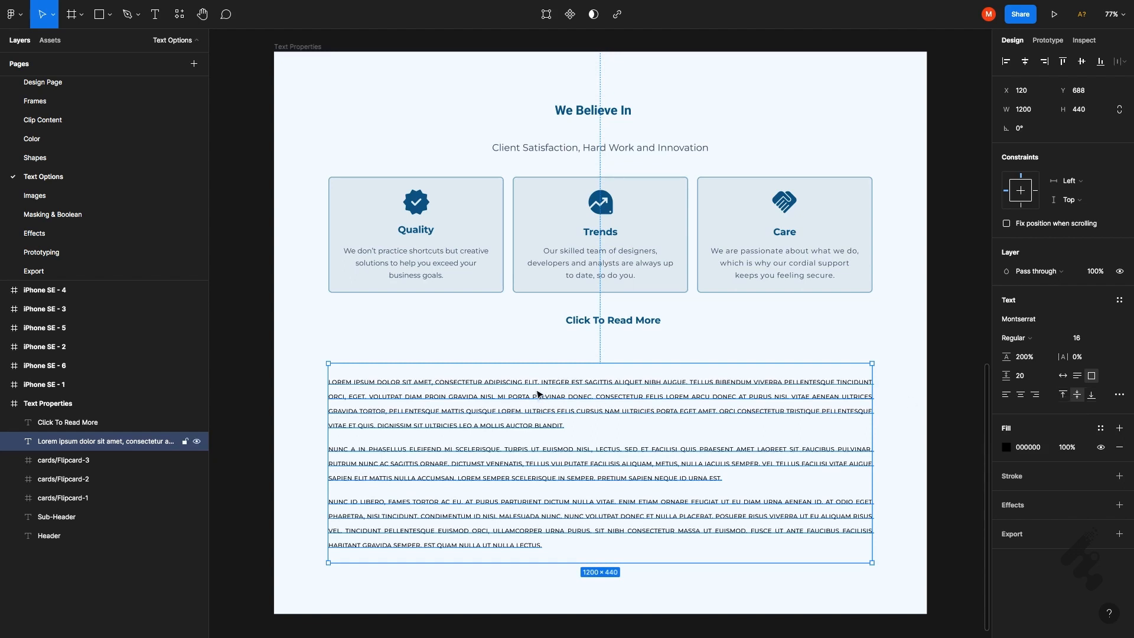
key("ctrl+z")
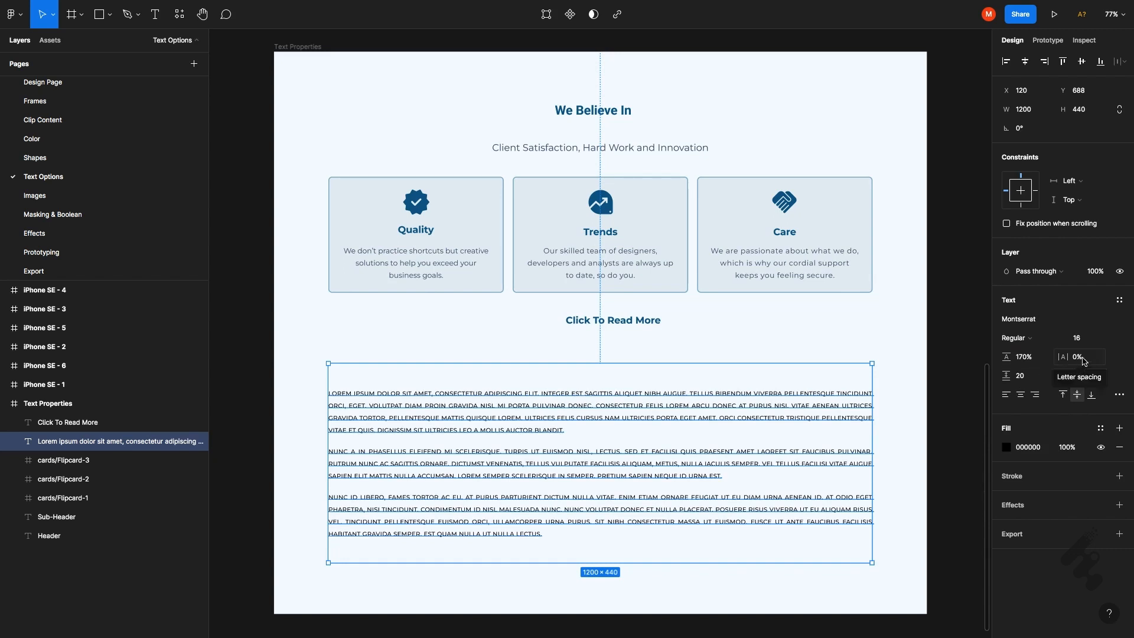
Step: Try a letter spacing of 30% on the "Click To Read More" text and reset it to 0%
left_click(576, 323)
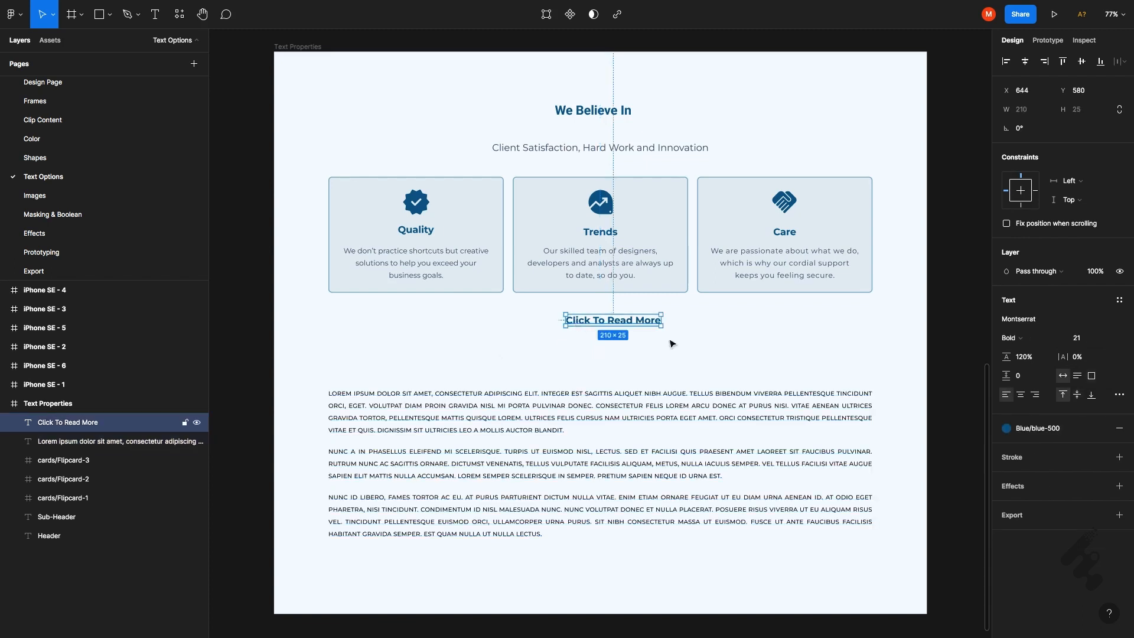
left_click(1084, 363)
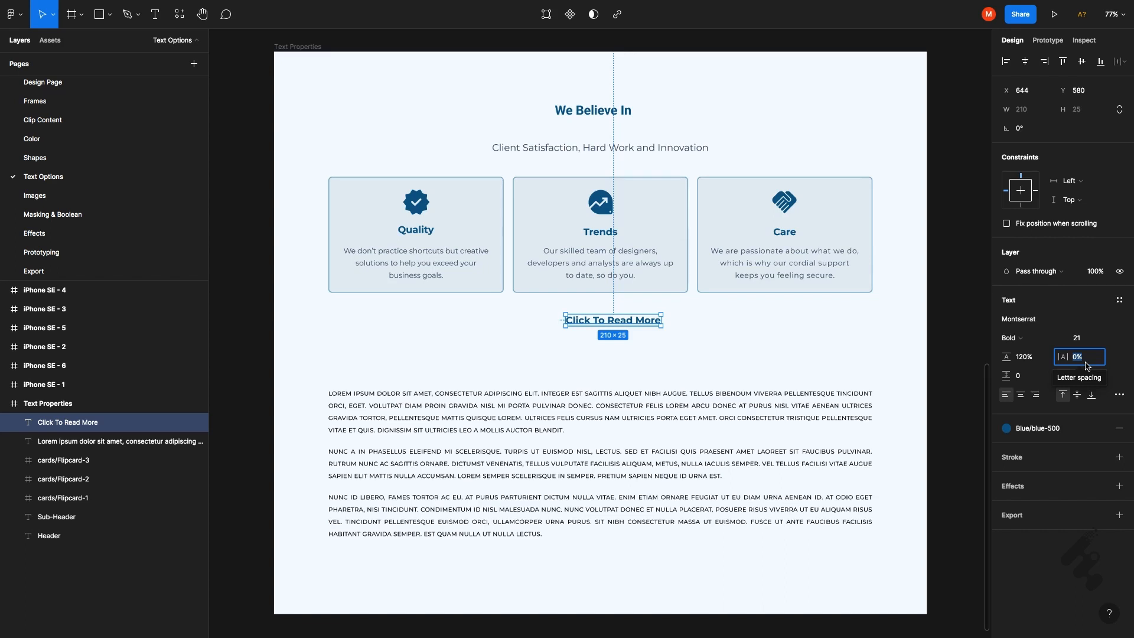
type("30")
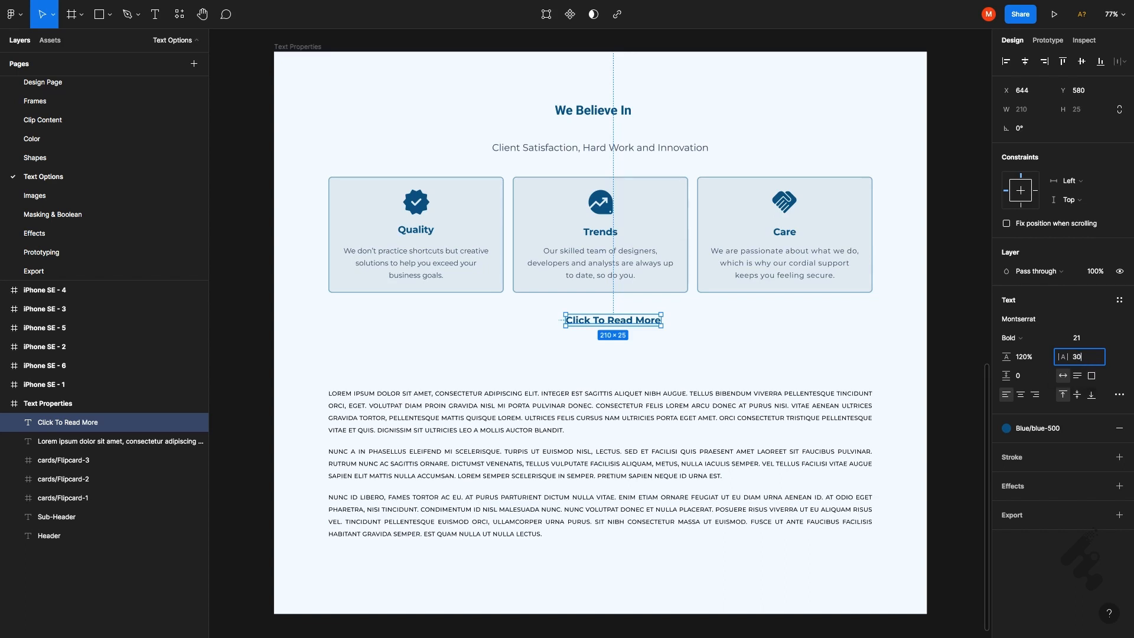
key("Return")
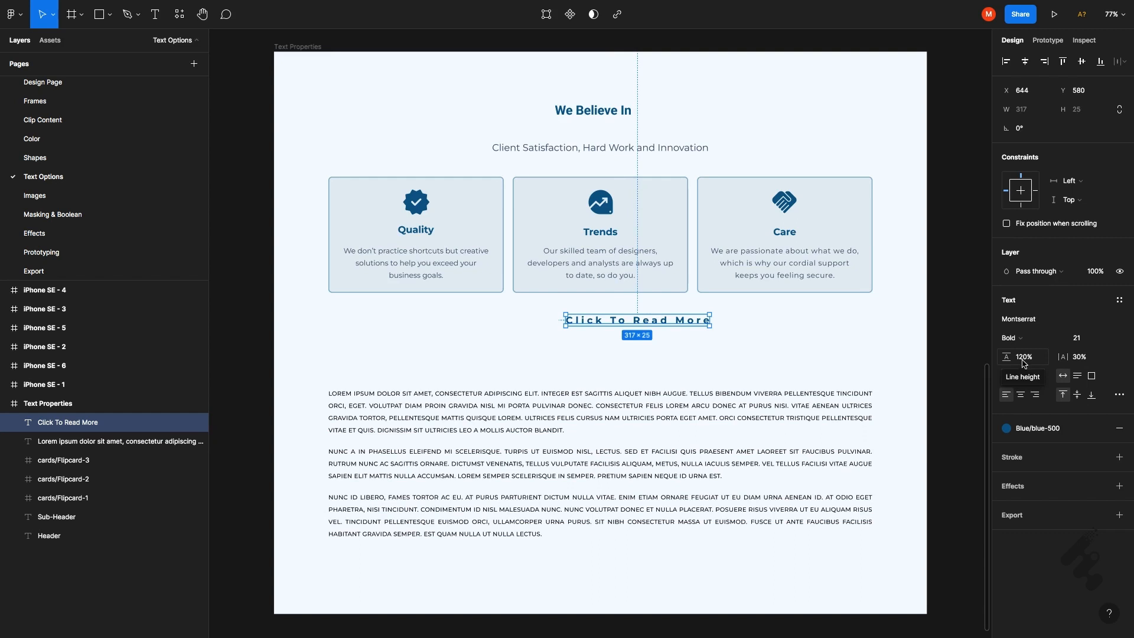
left_click(1074, 357)
type("0")
key("Return")
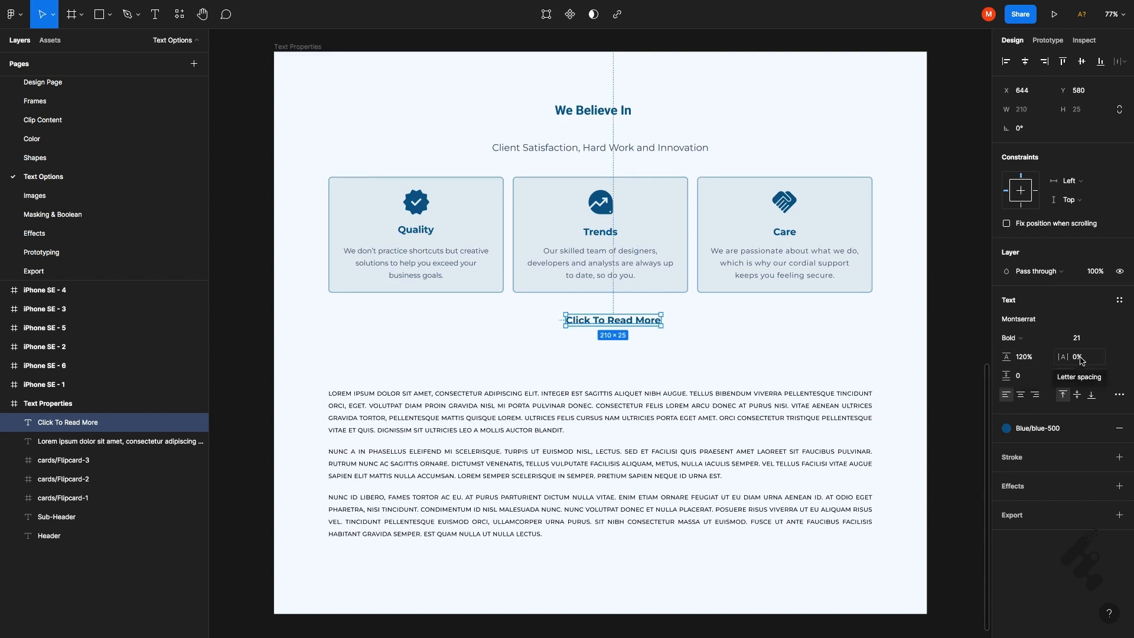
Step: Try a letter spacing of 12 px on the "Click To Read More" text and undo the change
left_click(1090, 366)
type("12 ")
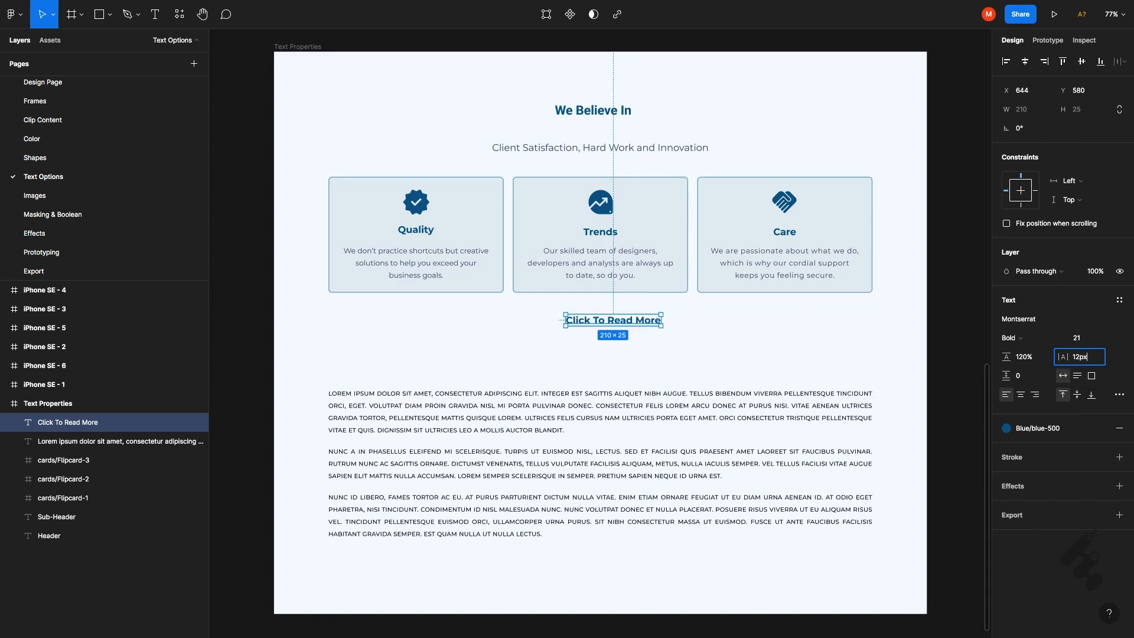
type("px")
key("Return")
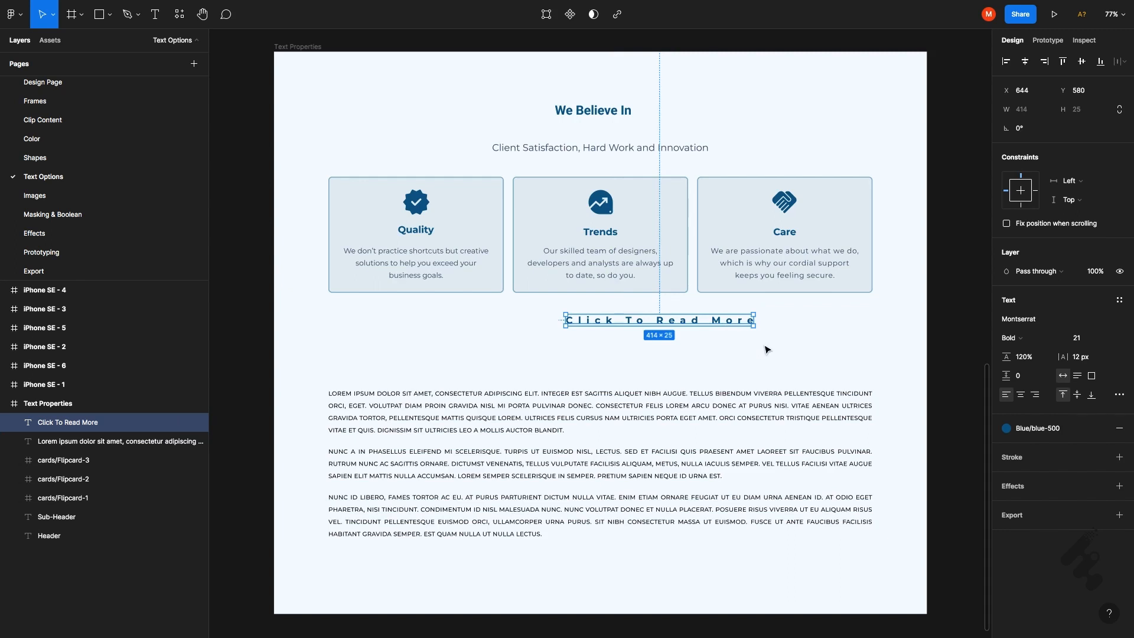
key("ctrl+z")
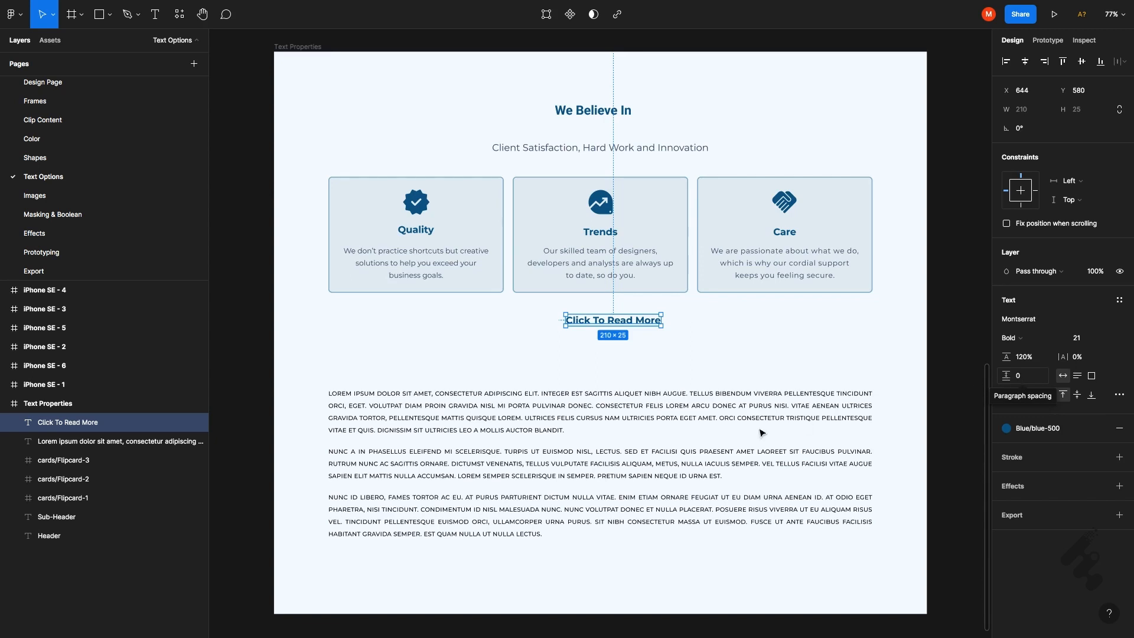
Step: Set the paragraph spacing of the lorem ipsum text block to 30
left_click(646, 442)
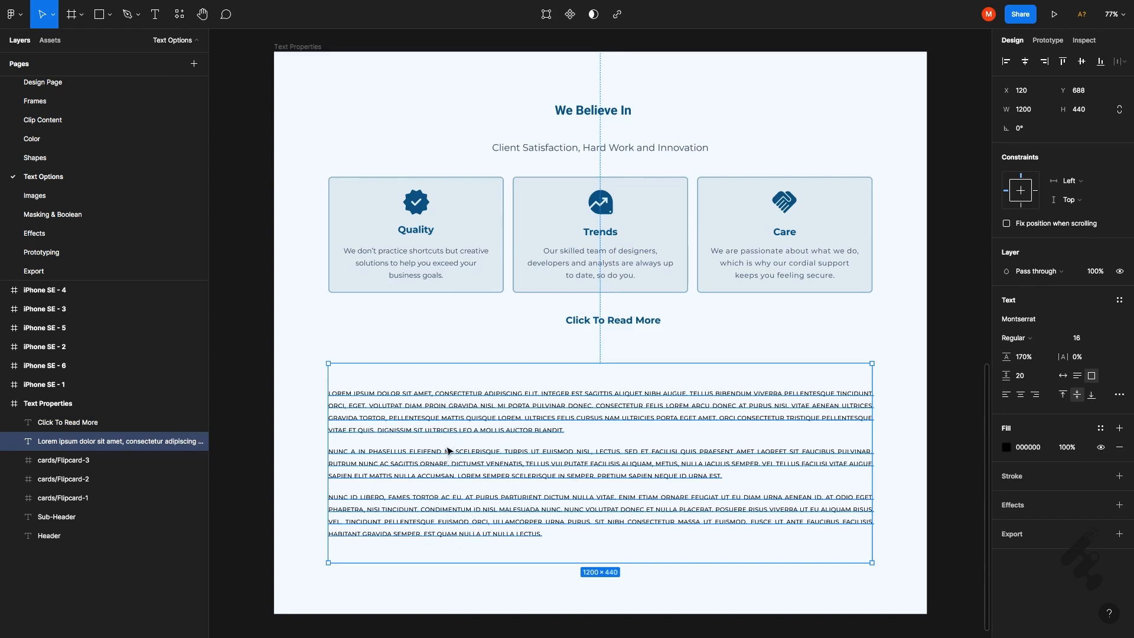
left_click(1037, 380)
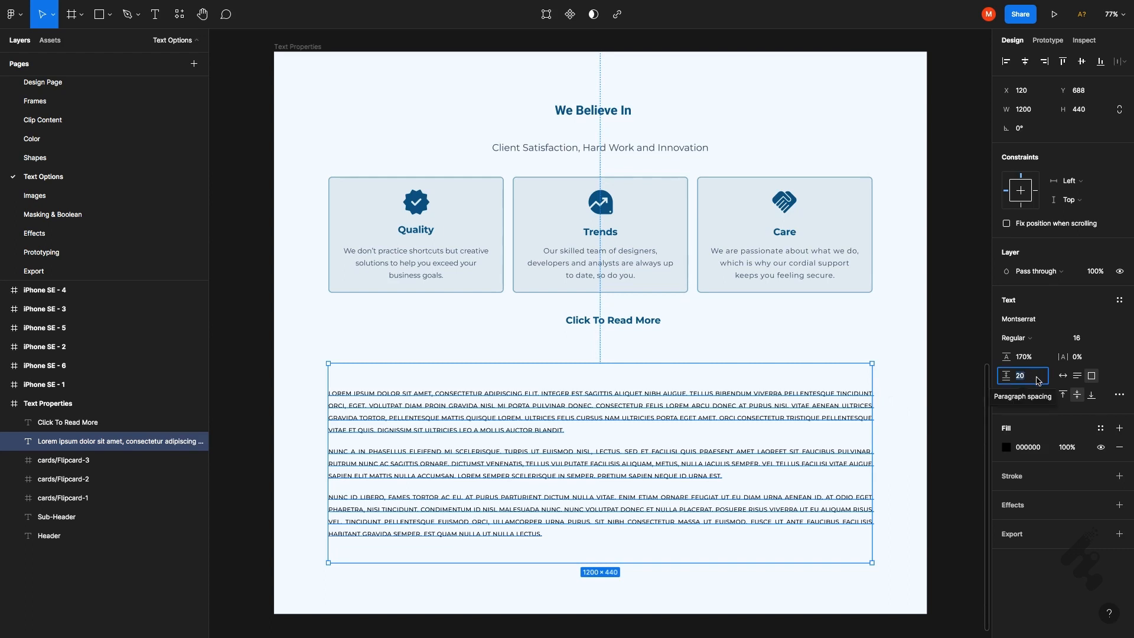
type("3")
key("Return")
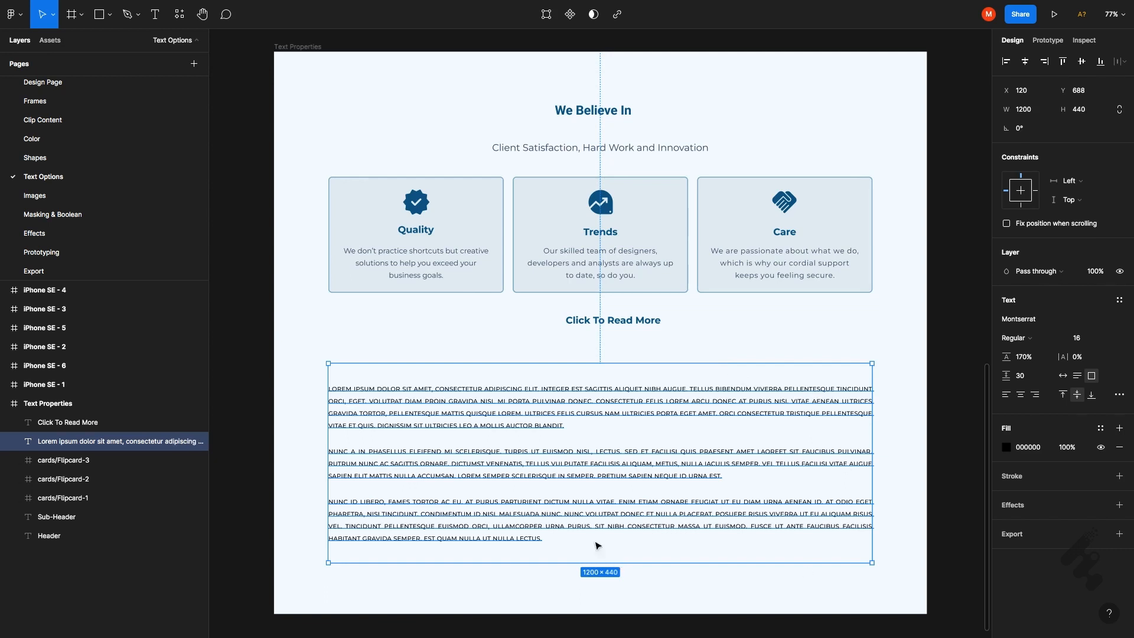
Step: Try auto width resizing on the lorem ipsum text block and undo the change
left_click(1064, 376)
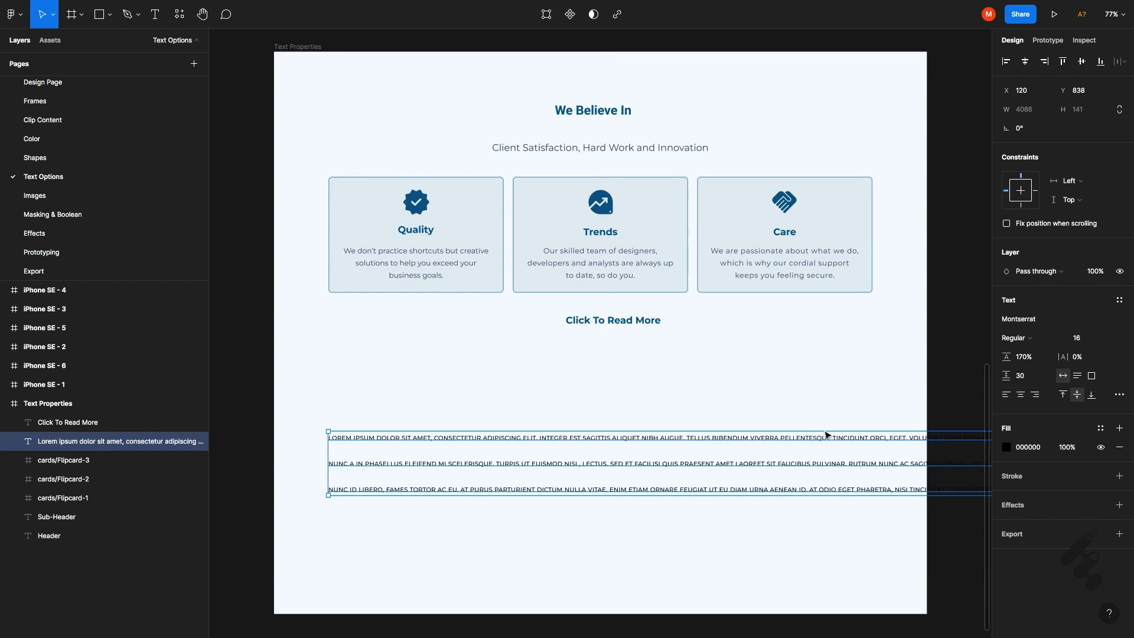
key("ctrl+z")
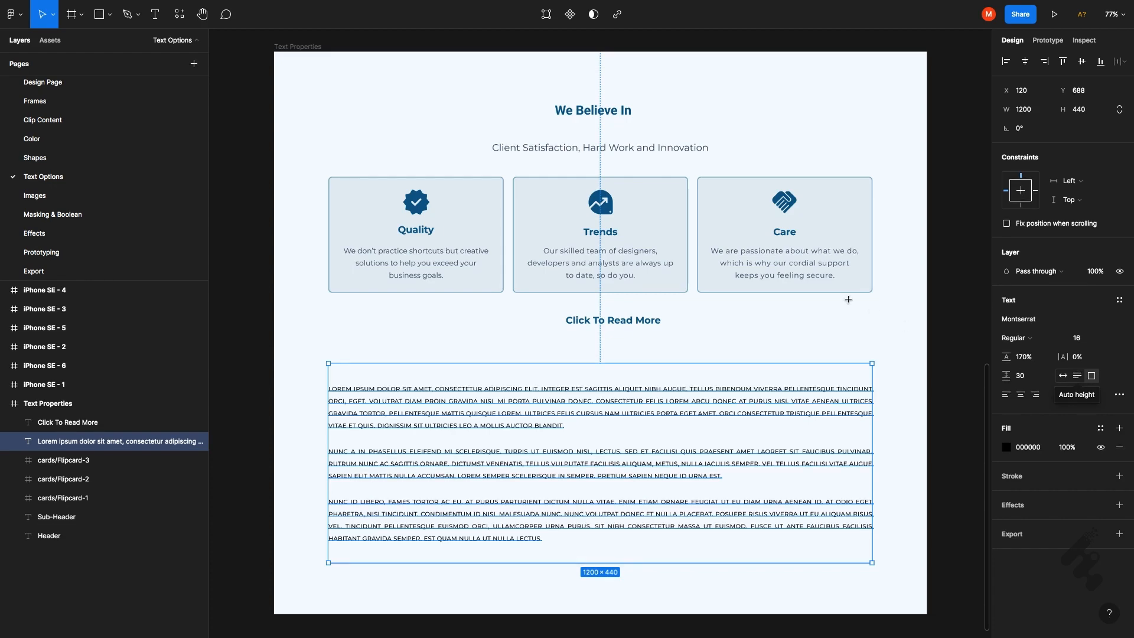
Step: Draw an empty text box about 336 × 132 beside the "We Believe In" heading, above the Quality card
key("Return")
left_click_drag(316, 91, 471, 153)
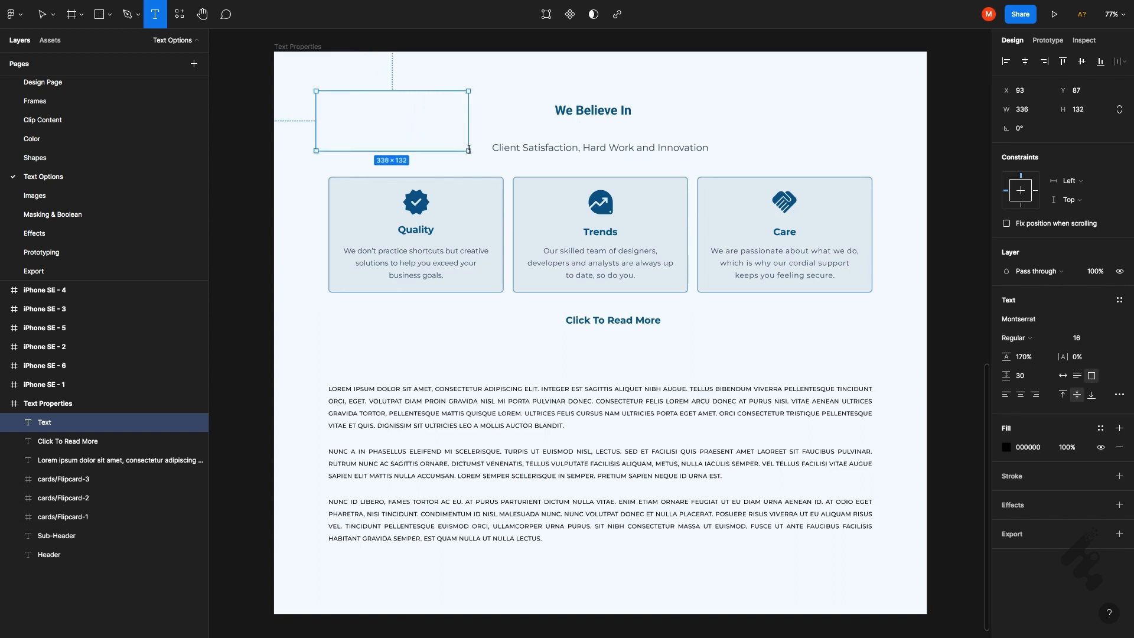
key("Escape")
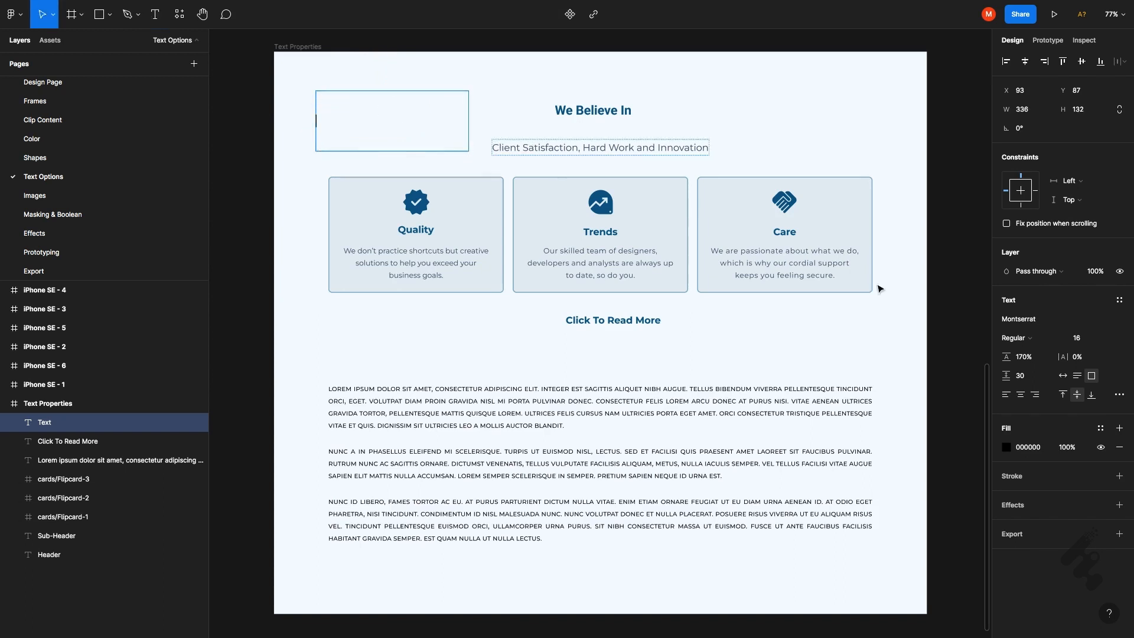
Step: Set the empty text box to auto height and enter the lines "ebfhesbfhsdjfndjsfn", "sndhjfbsdhbfdsf" and "sdbfhdsbfhbds"
left_click(1078, 376)
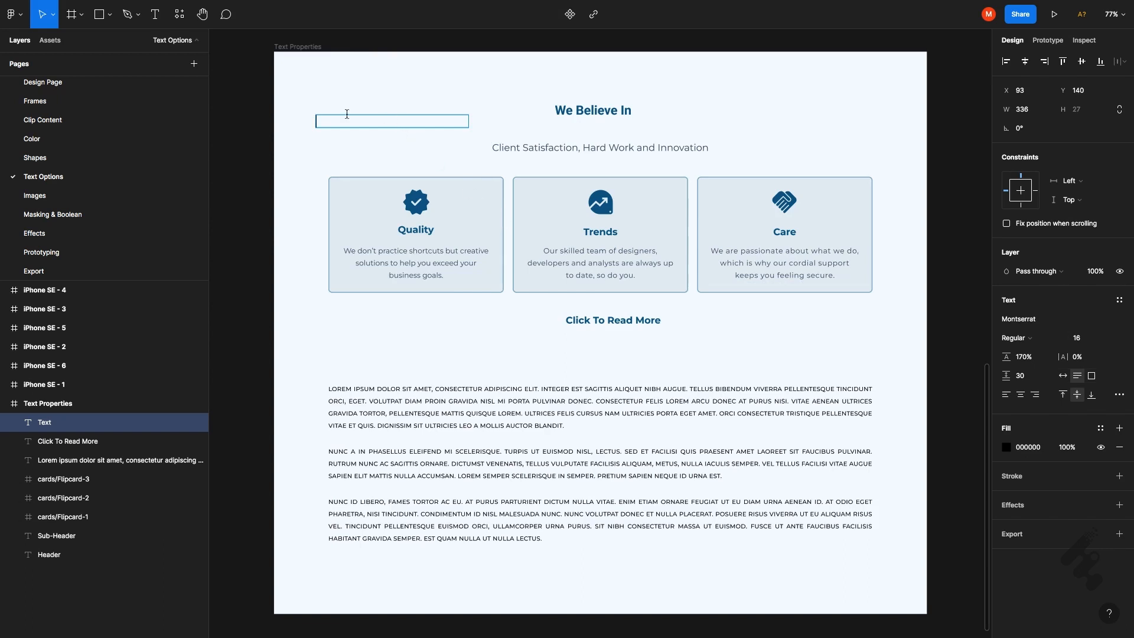
double_click(405, 119)
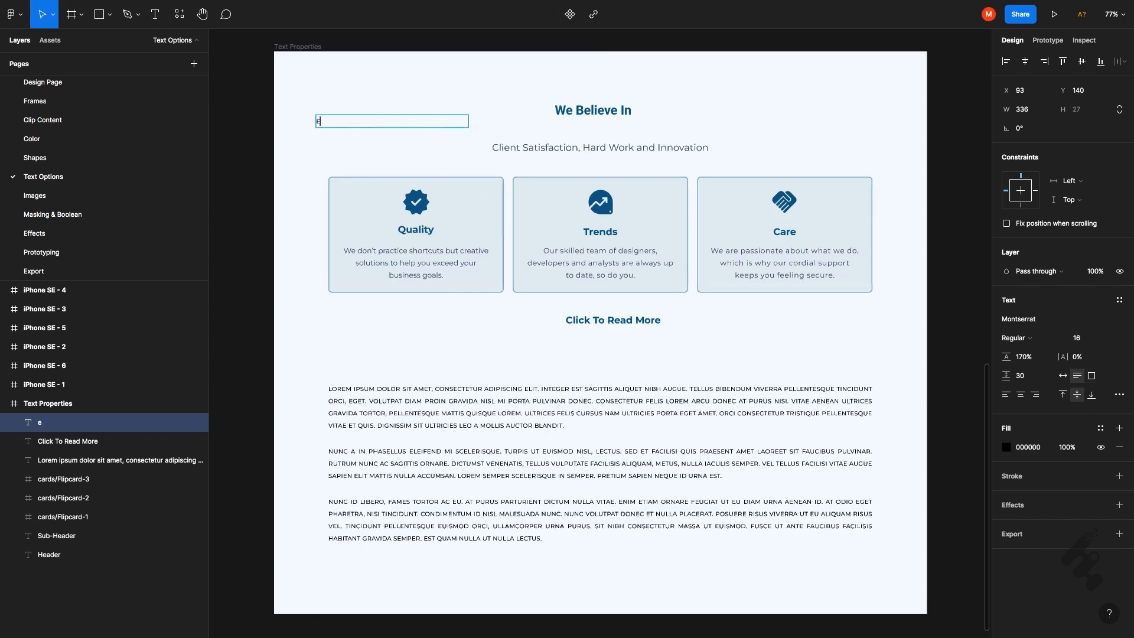
type("ebfhesbfhsdjfndjsfn")
key("Return")
type("sndhjfbsdhbfdsf")
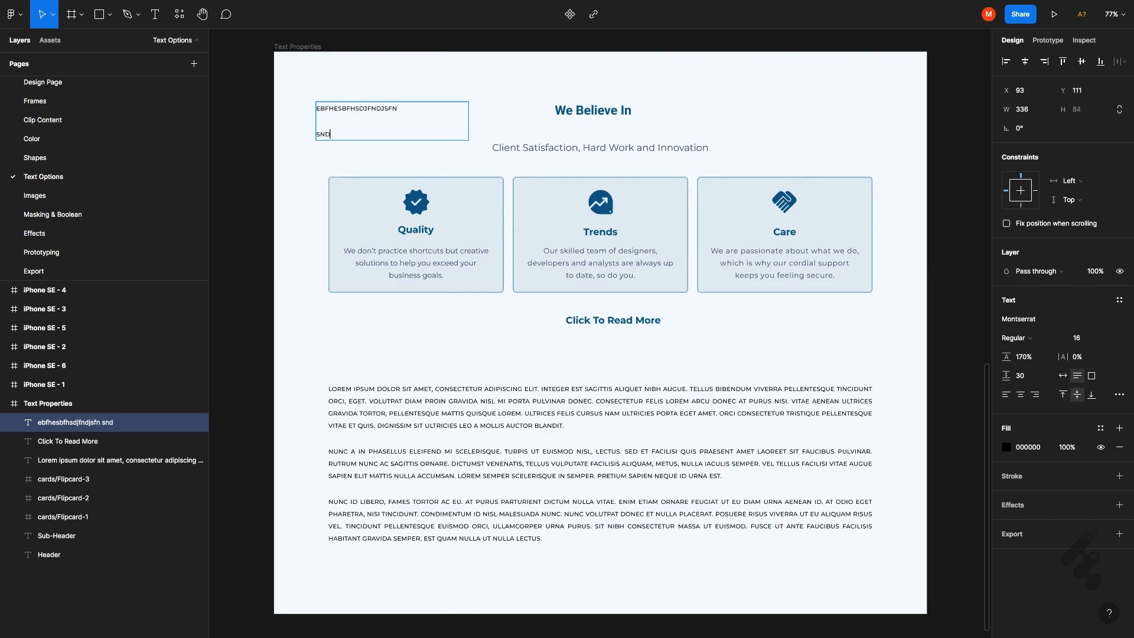
key("Return")
type("sdbfhdsbfhbds")
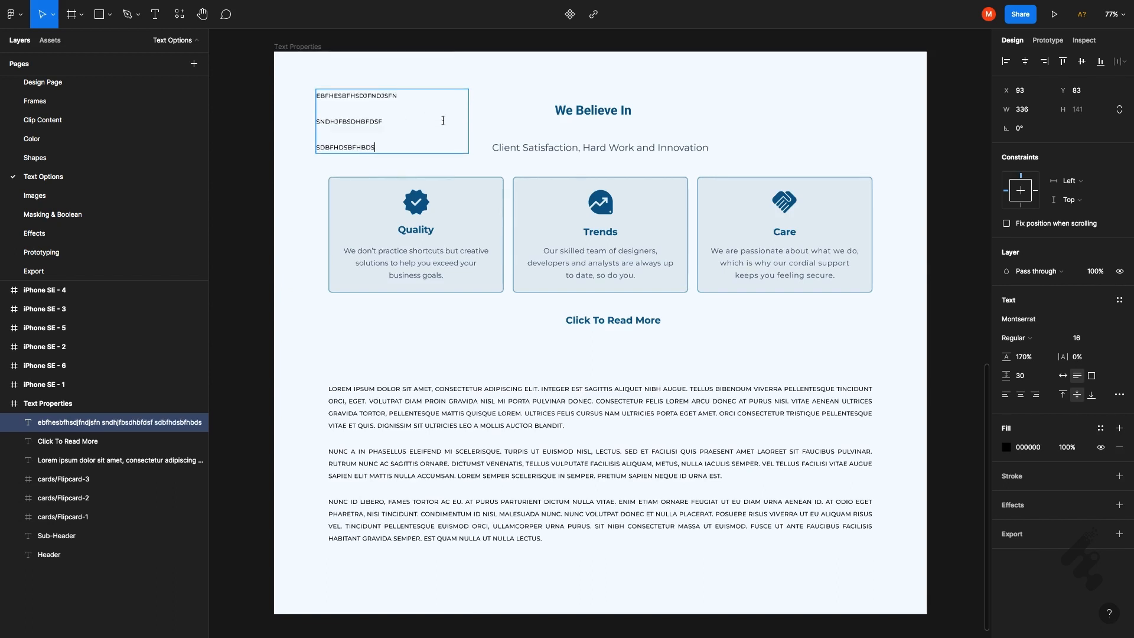
Step: Finish editing the sample text box beside the "We Believe In" heading and delete it
key("Escape")
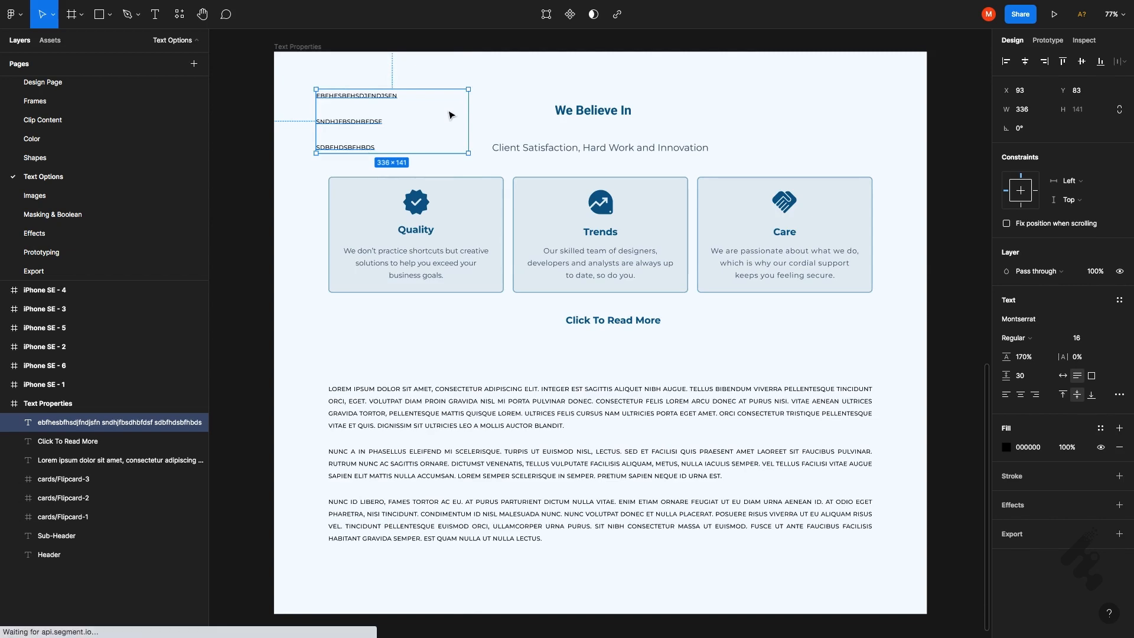
key("Delete")
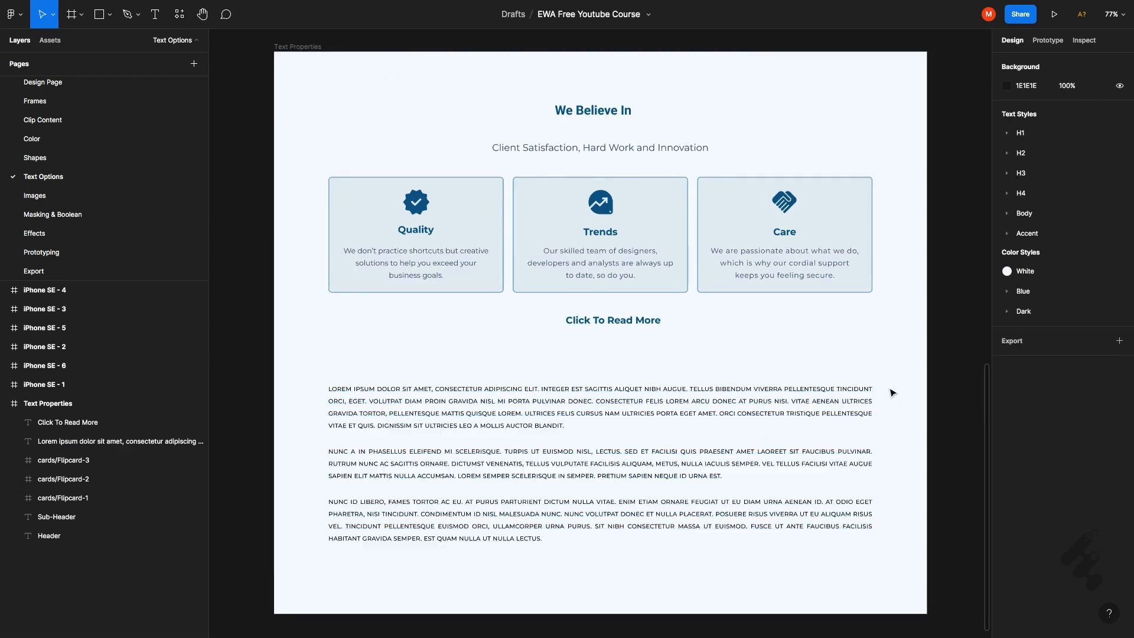
Step: Left-align the description text inside the Quality card
left_click(664, 464)
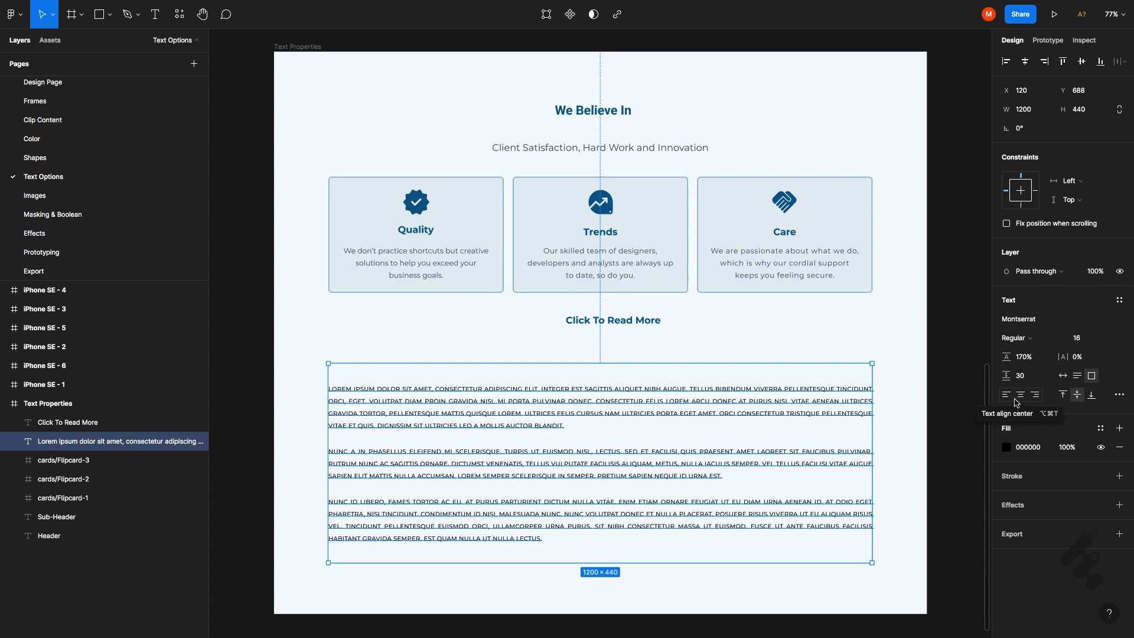
left_click(422, 254)
double_click(422, 254)
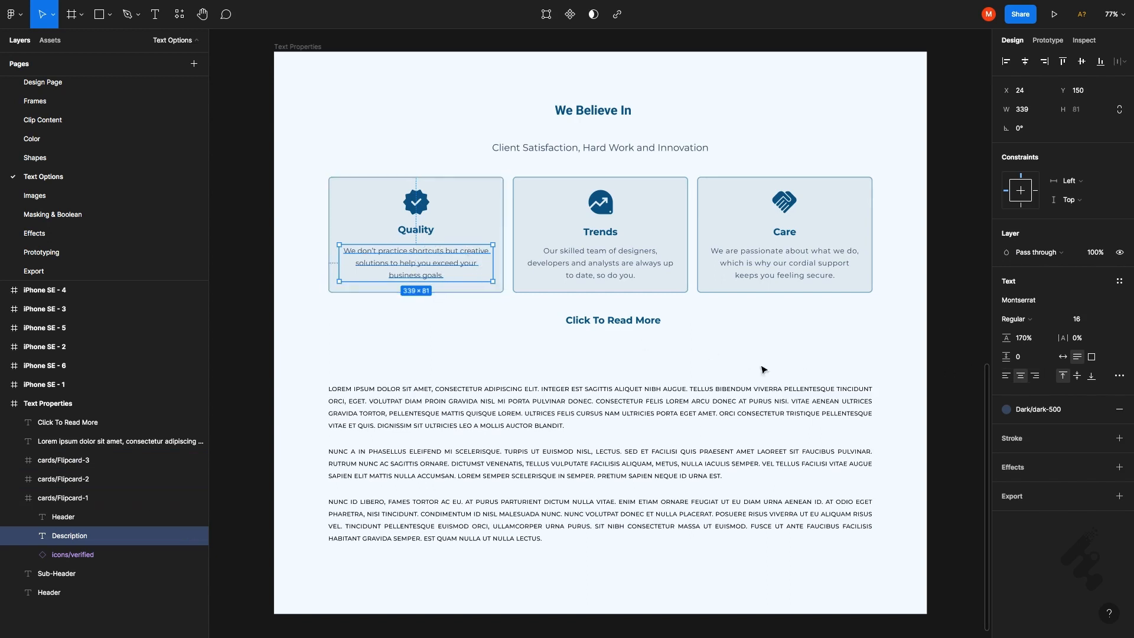
left_click(1007, 377)
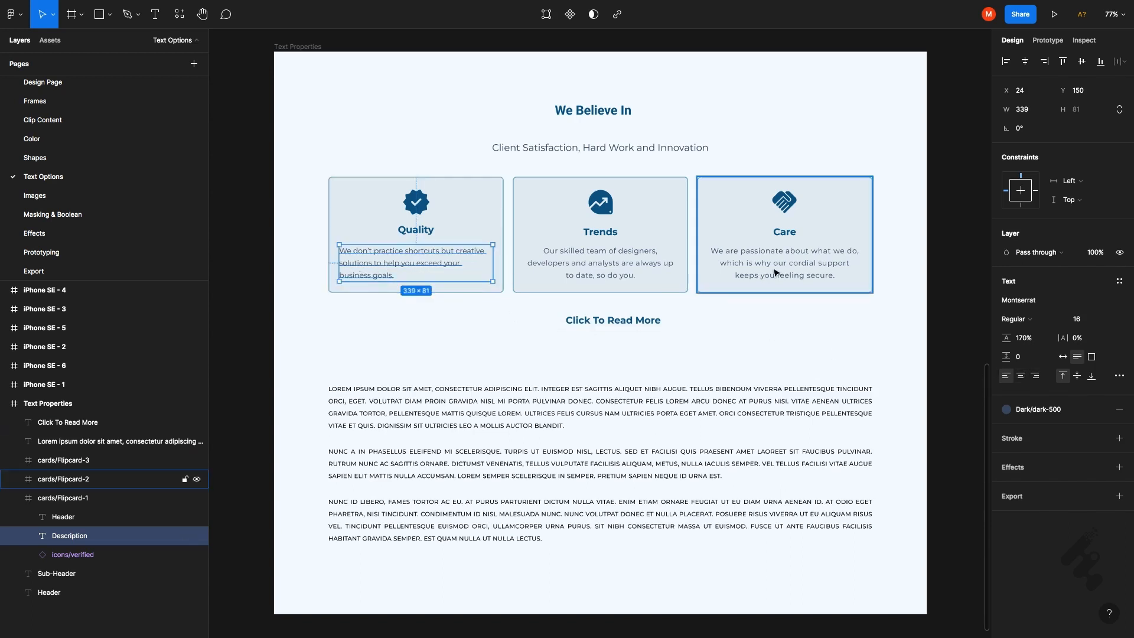
Step: Right-align the description text inside the Care card
left_click(794, 269)
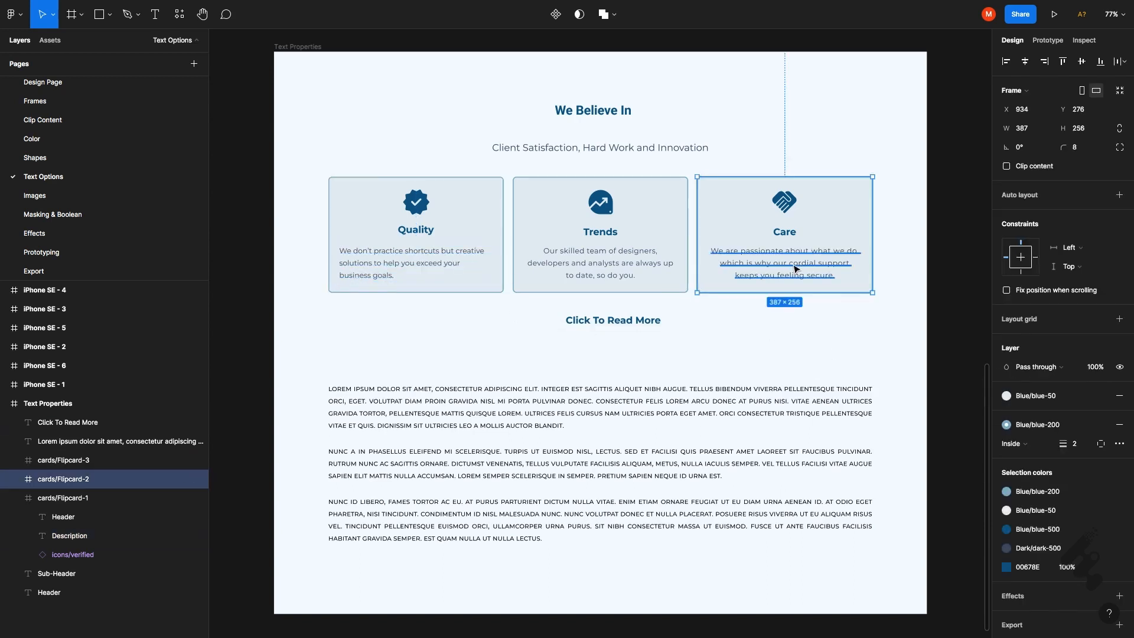
left_click(795, 269)
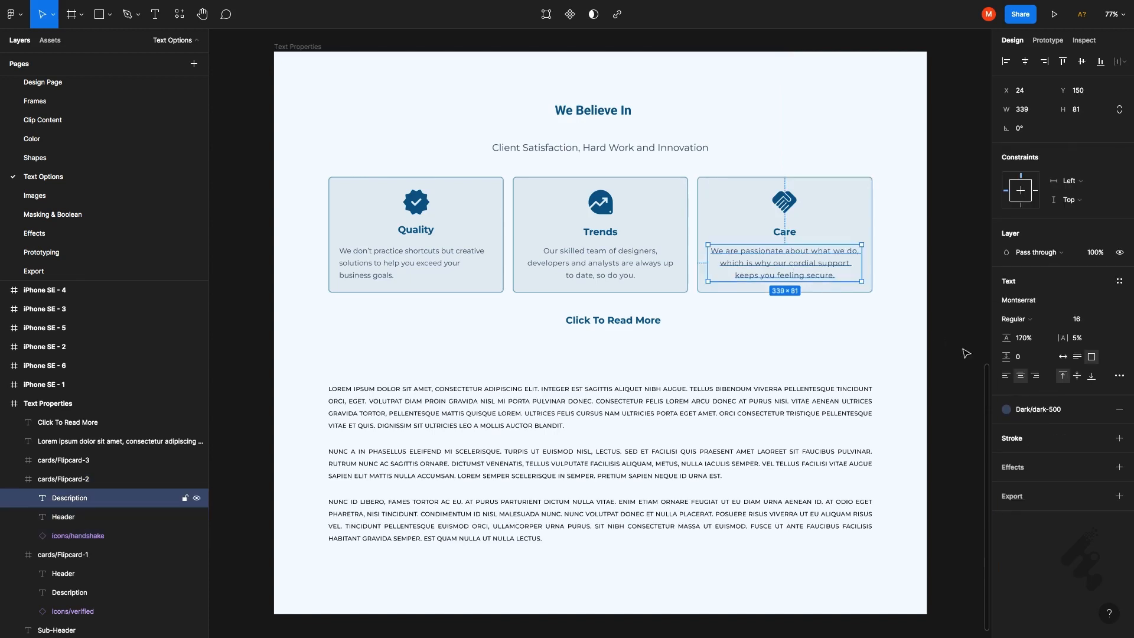
left_click(1034, 376)
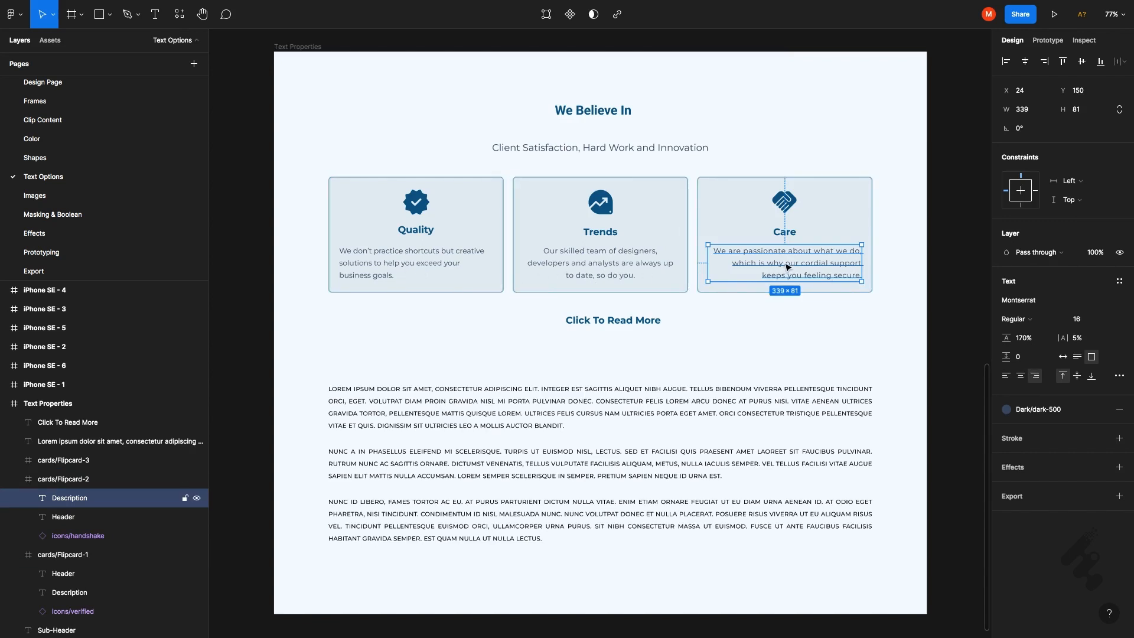
Step: Try top and middle vertical alignment on the lorem ipsum text block, settle on bottom alignment, and open its type settings
left_click(673, 402)
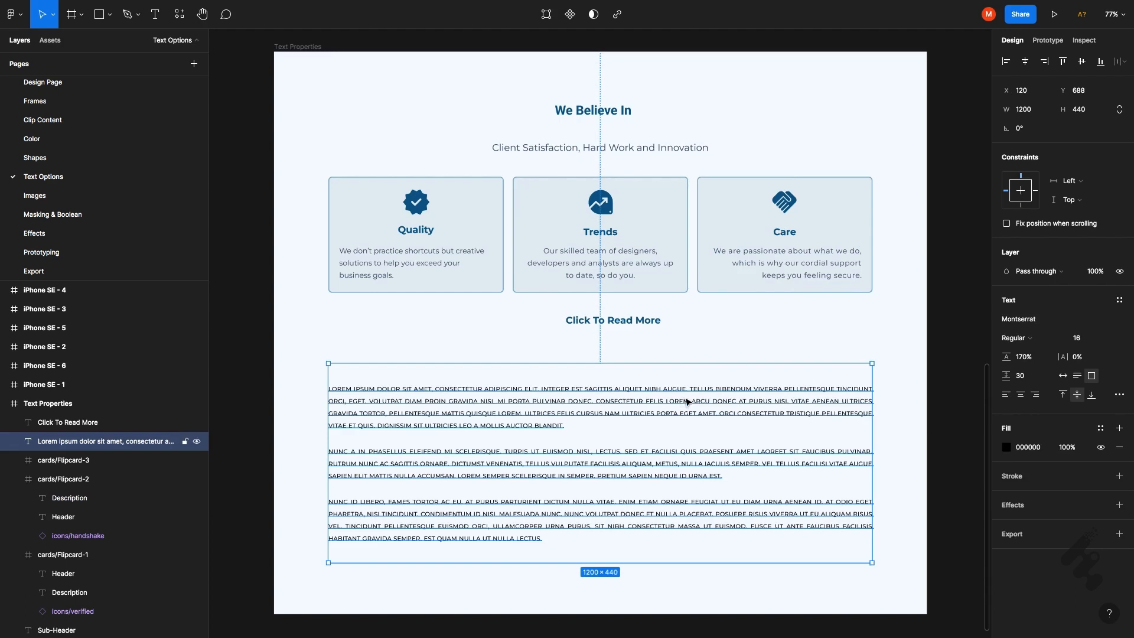
left_click(1067, 401)
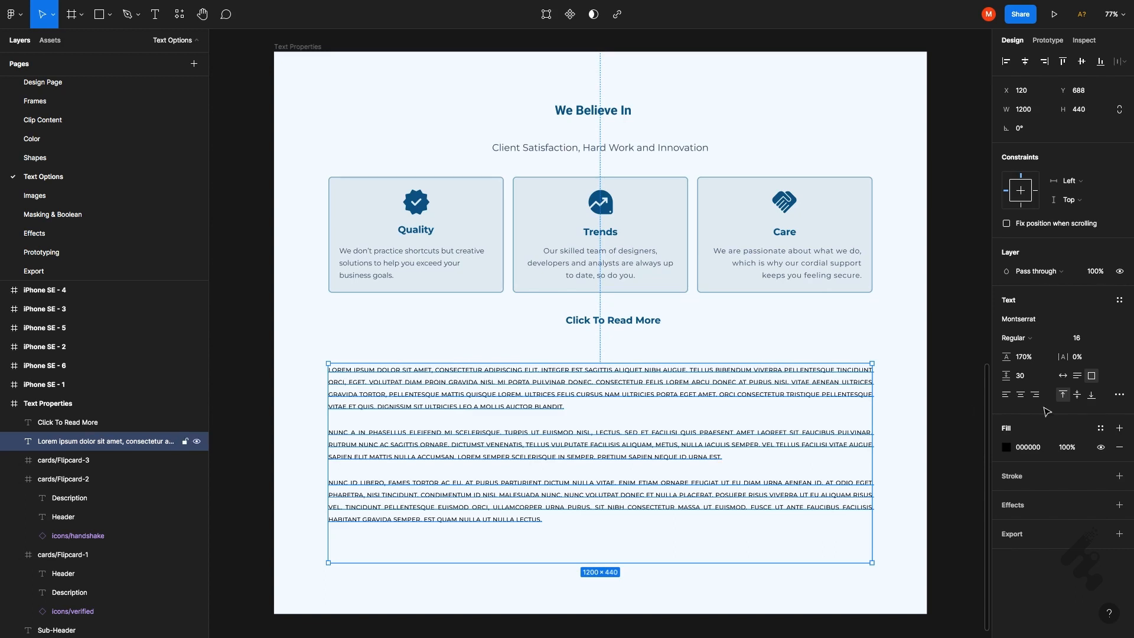
left_click(1077, 394)
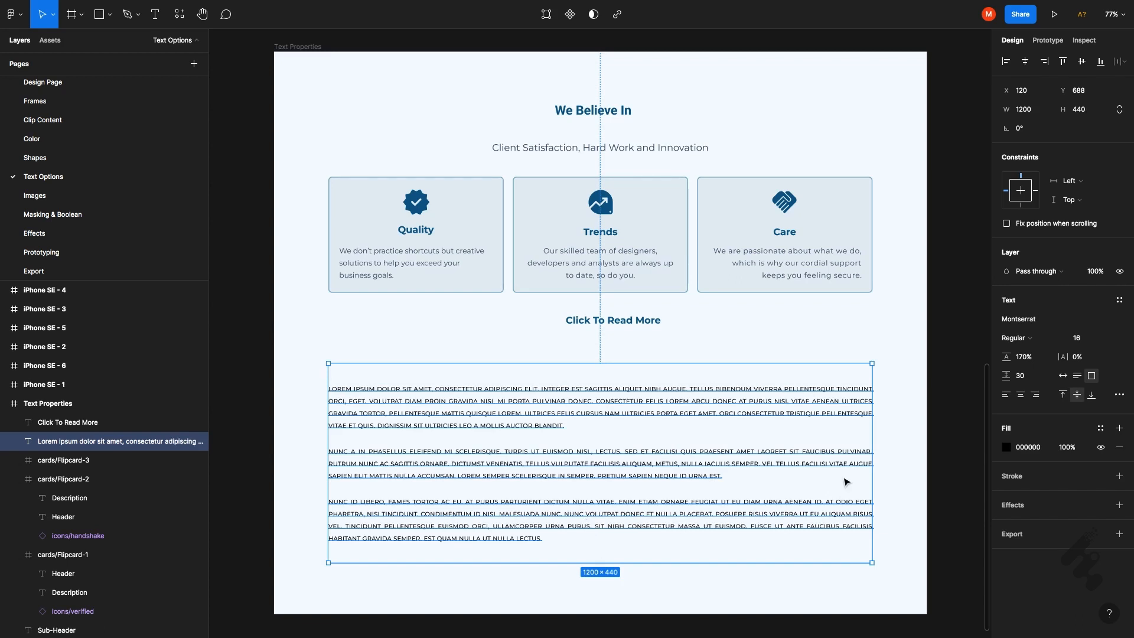
left_click(1091, 395)
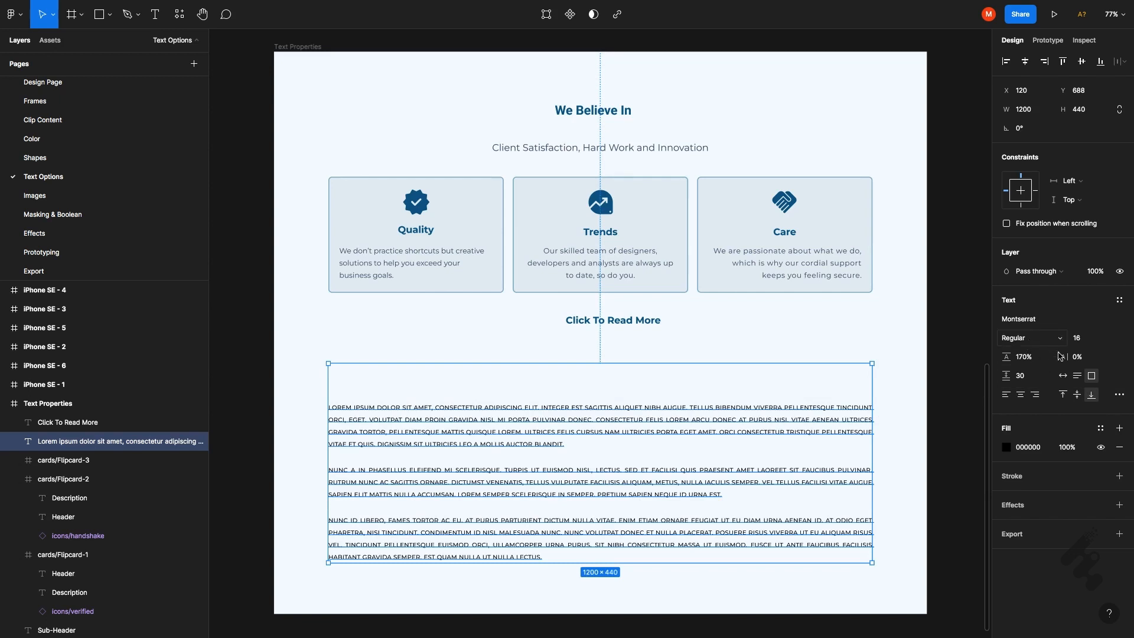
left_click(1119, 399)
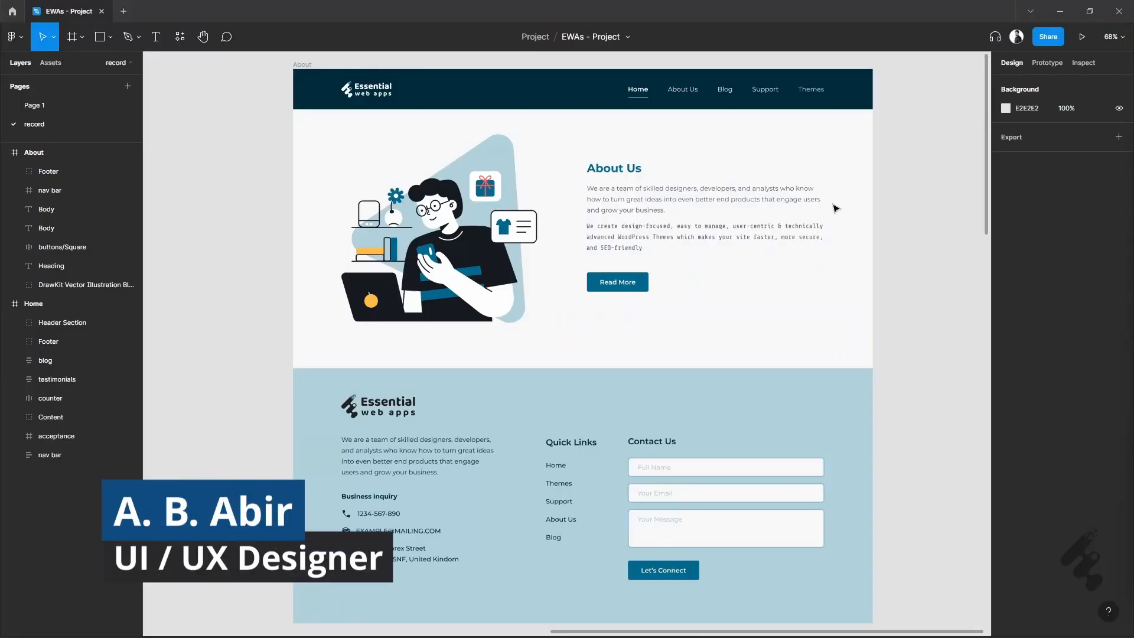
Step: Open the type settings of the first About Us paragraph and compare its basic options with those of the second paragraph
scroll(835, 208, "right", 1)
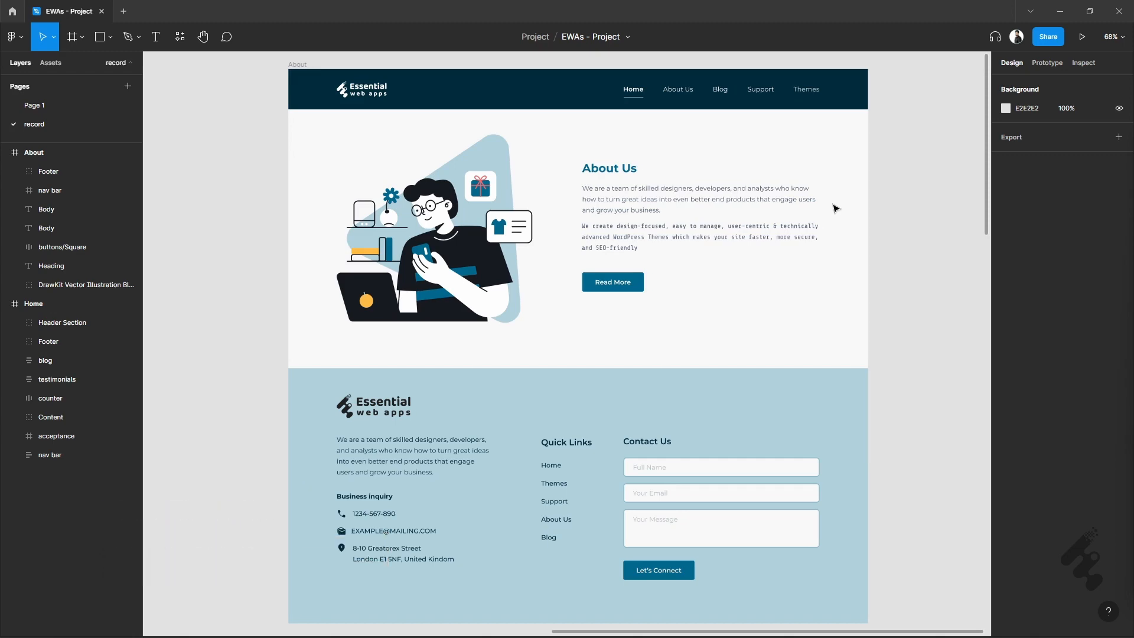
scroll(835, 208, "up", 5)
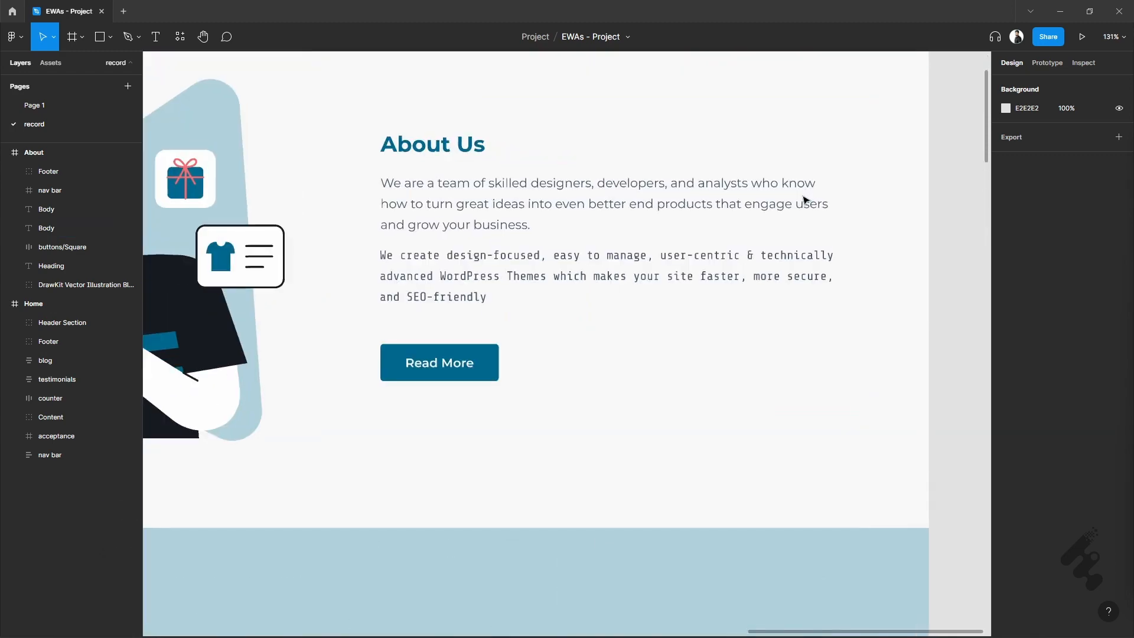
left_click(702, 205)
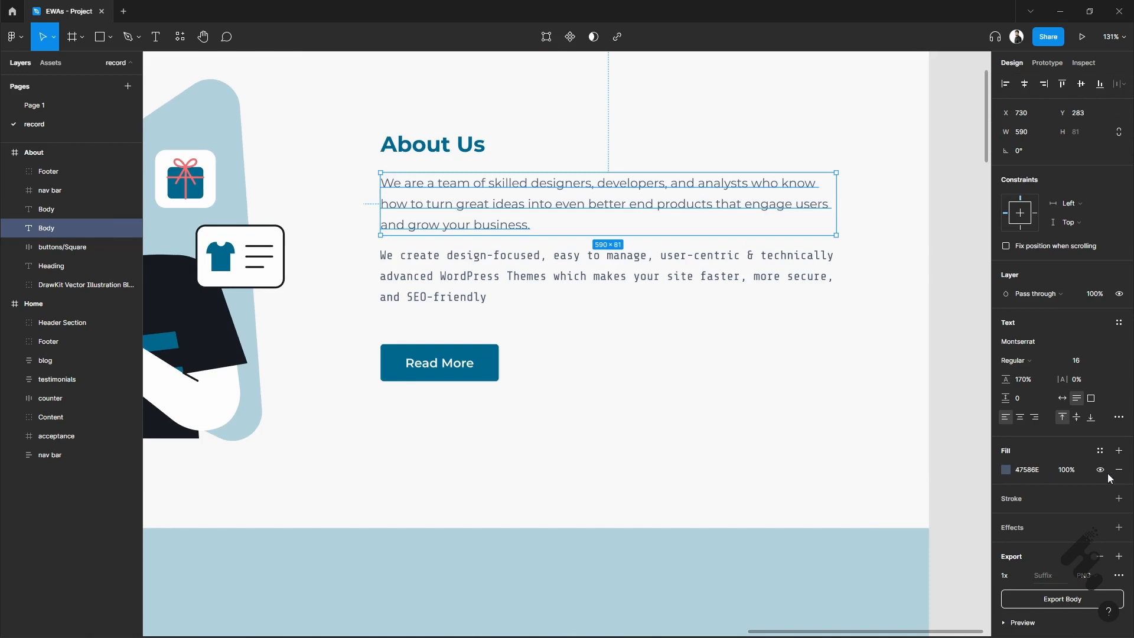
left_click(1118, 418)
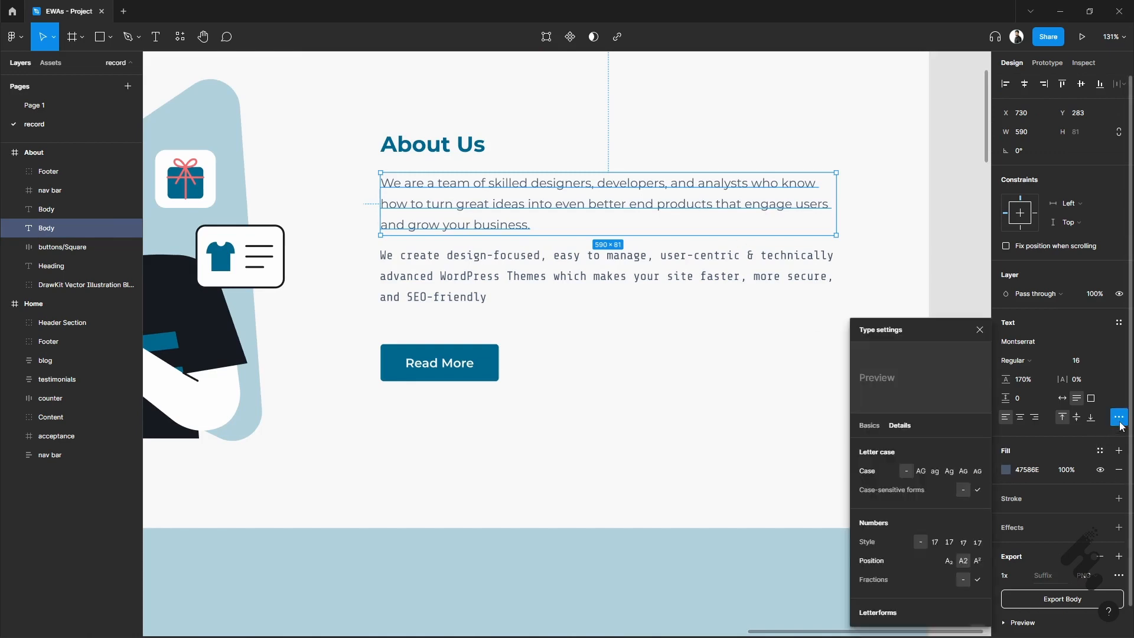
left_click(1118, 418)
left_click(1117, 420)
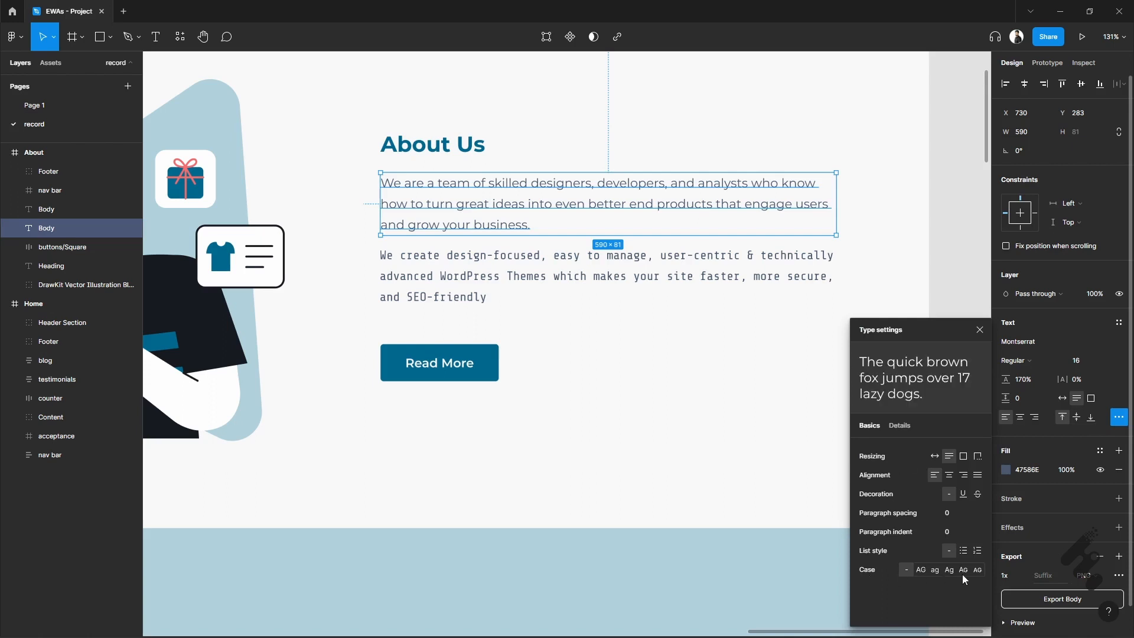
left_click(758, 282)
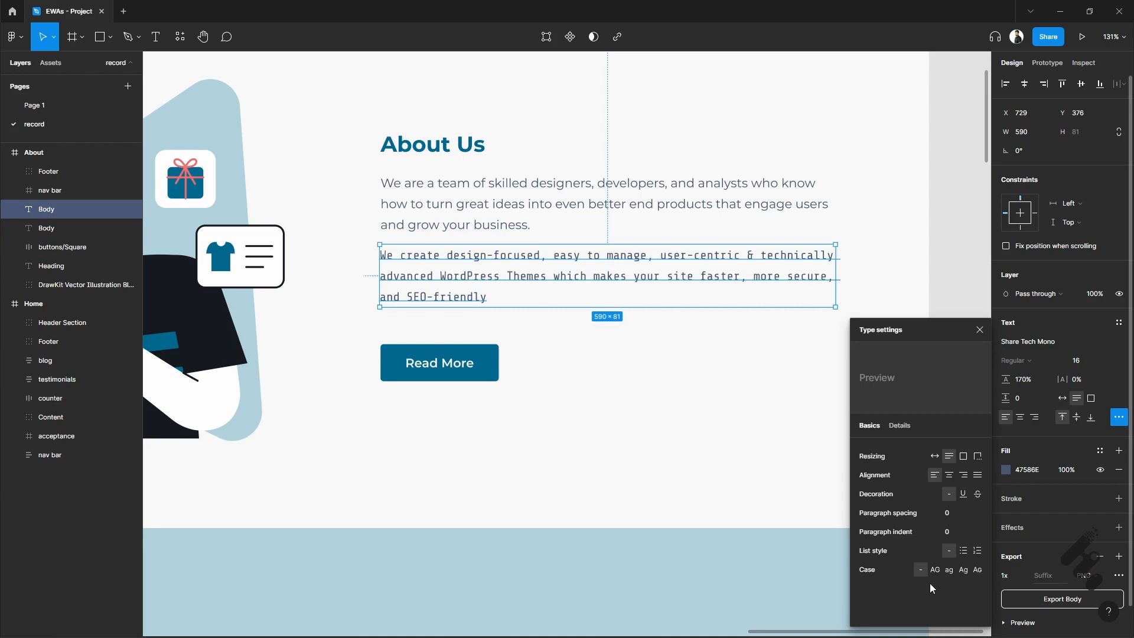
left_click(797, 212)
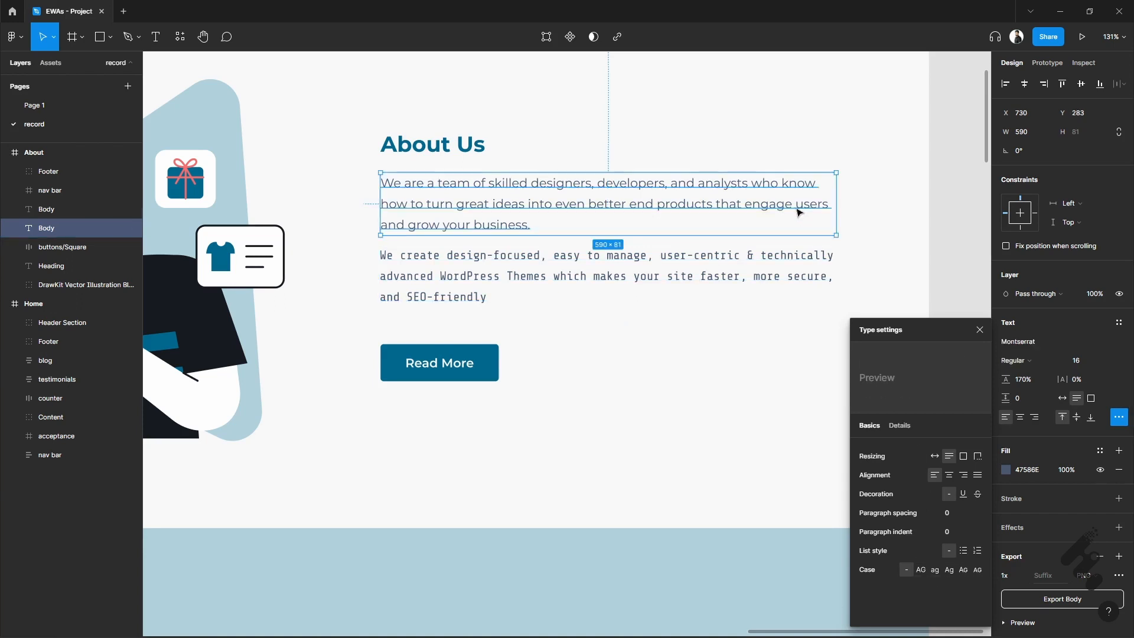
Step: Examine the detailed type settings, such as letter case, numbers and letterforms, for both About Us paragraphs
left_click(907, 426)
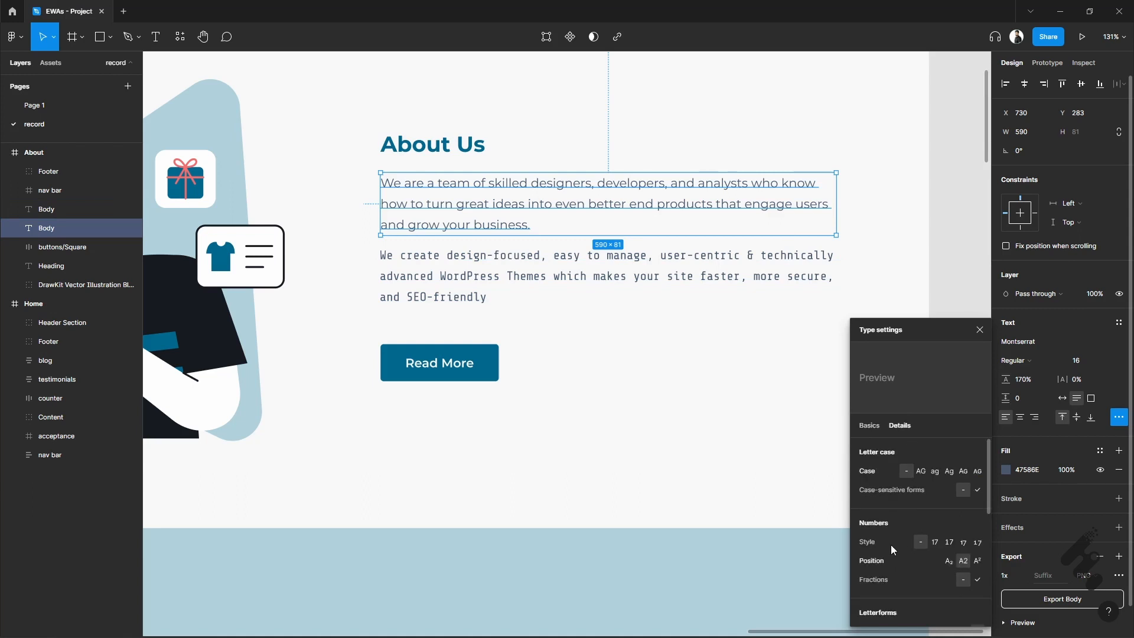
scroll(890, 545, "down", 4)
scroll(891, 544, "down", 5)
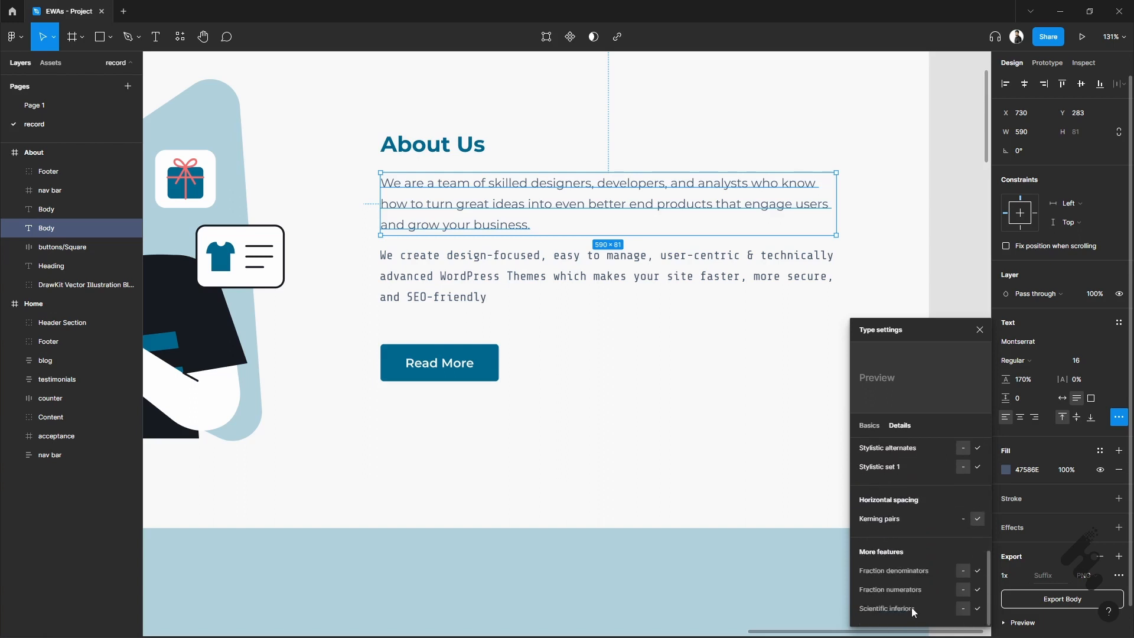
scroll(912, 607, "up", 10)
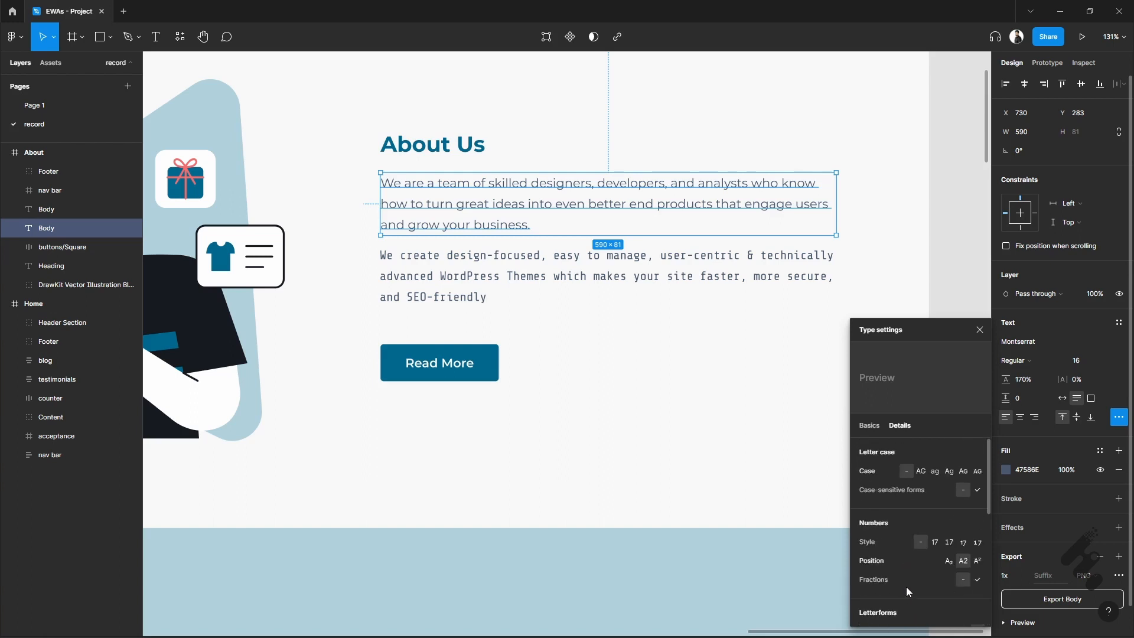
left_click(758, 280)
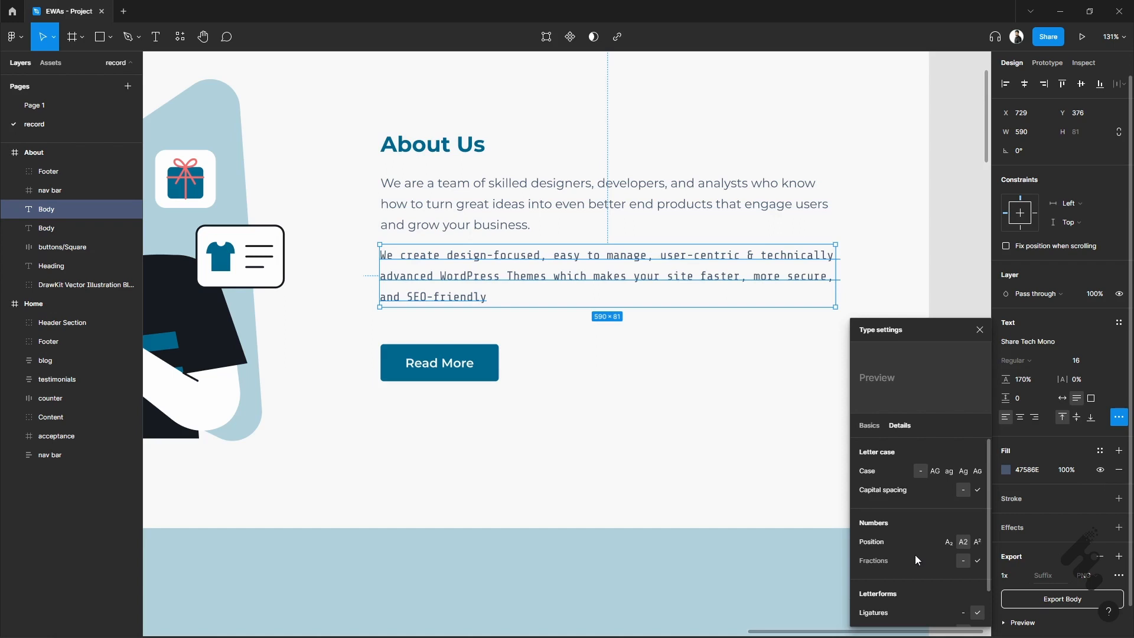
scroll(916, 557, "down", 1)
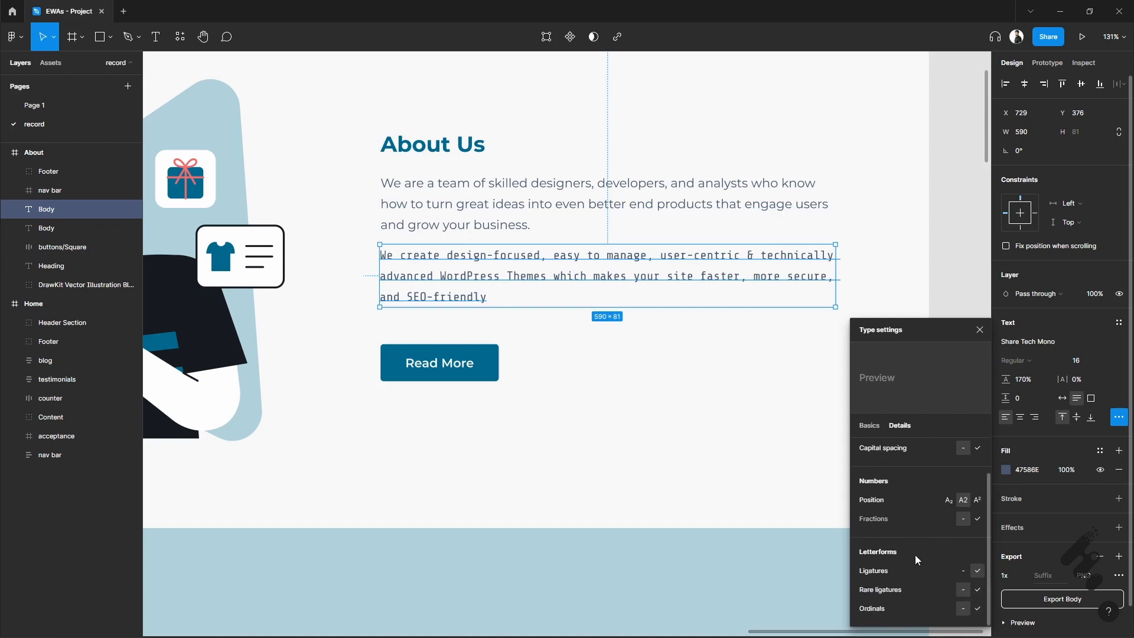